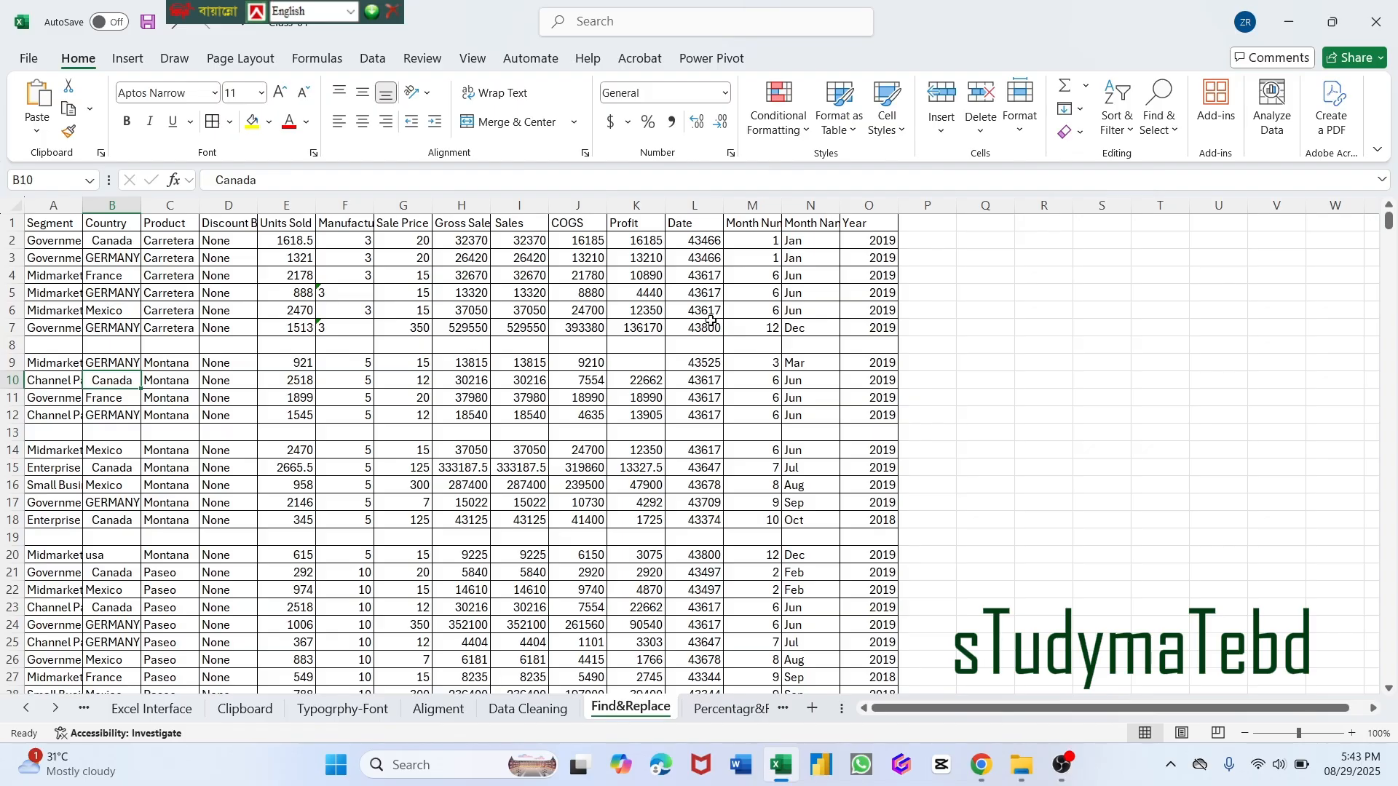
Start a Find search using "Mexico", copied from cell B6, as the search term.
click(1175, 131)
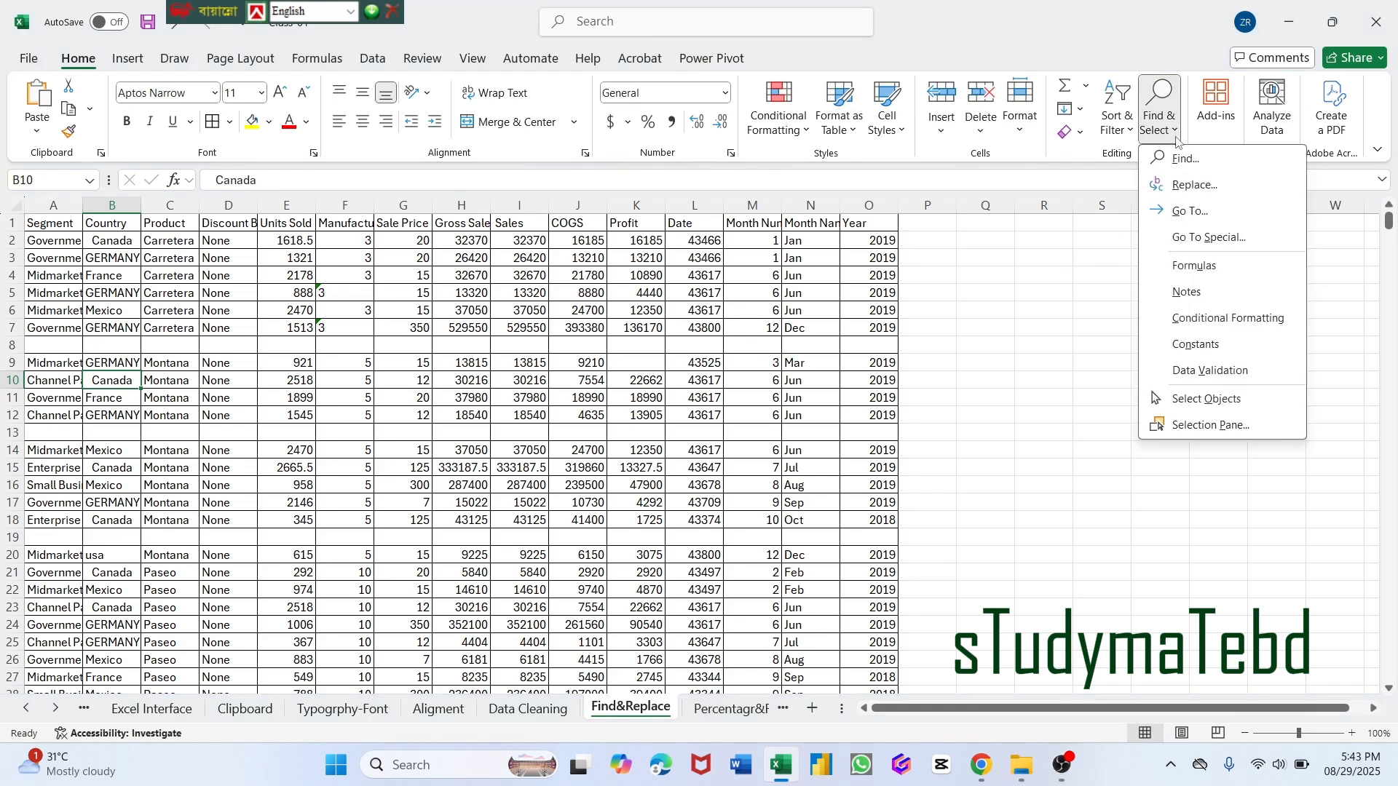
click(1179, 162)
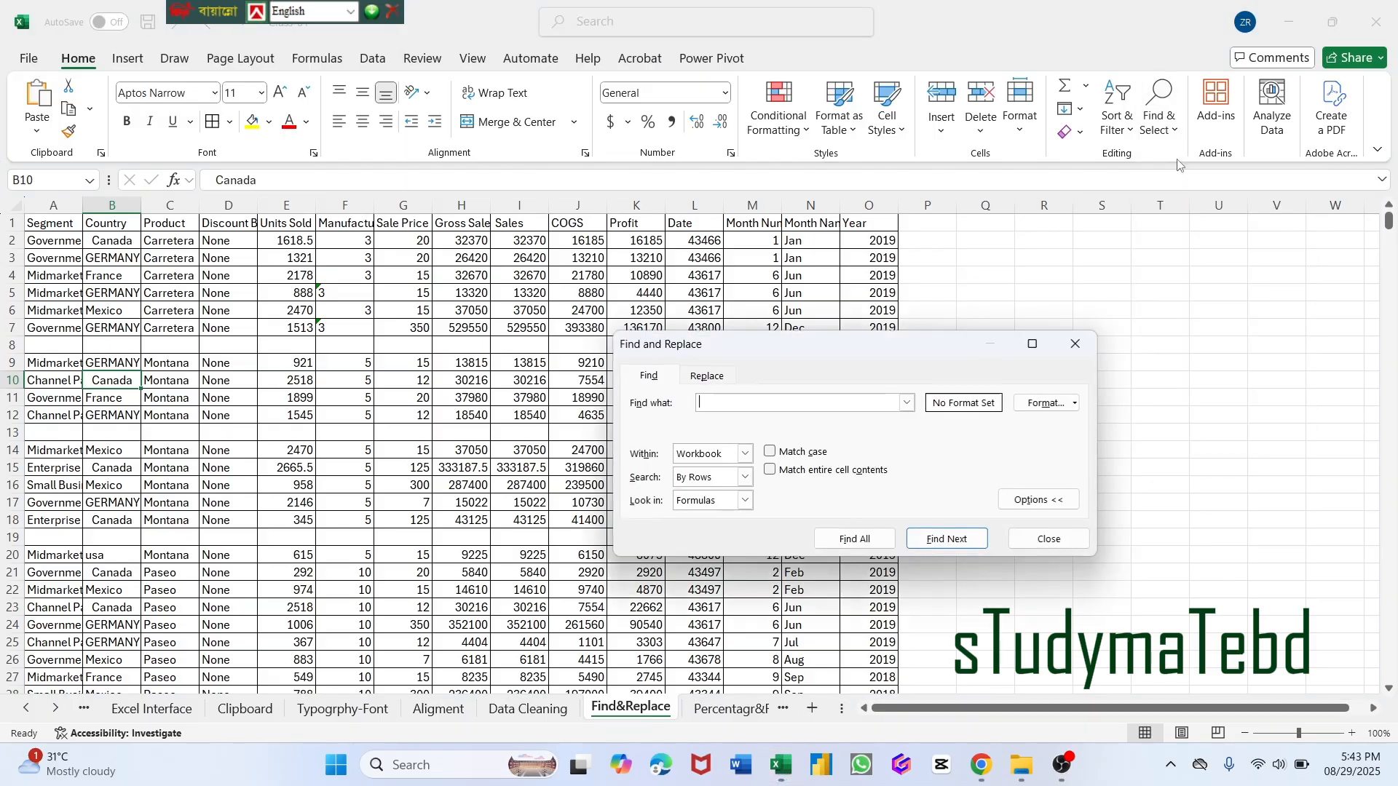
drag(750, 356, 668, 248)
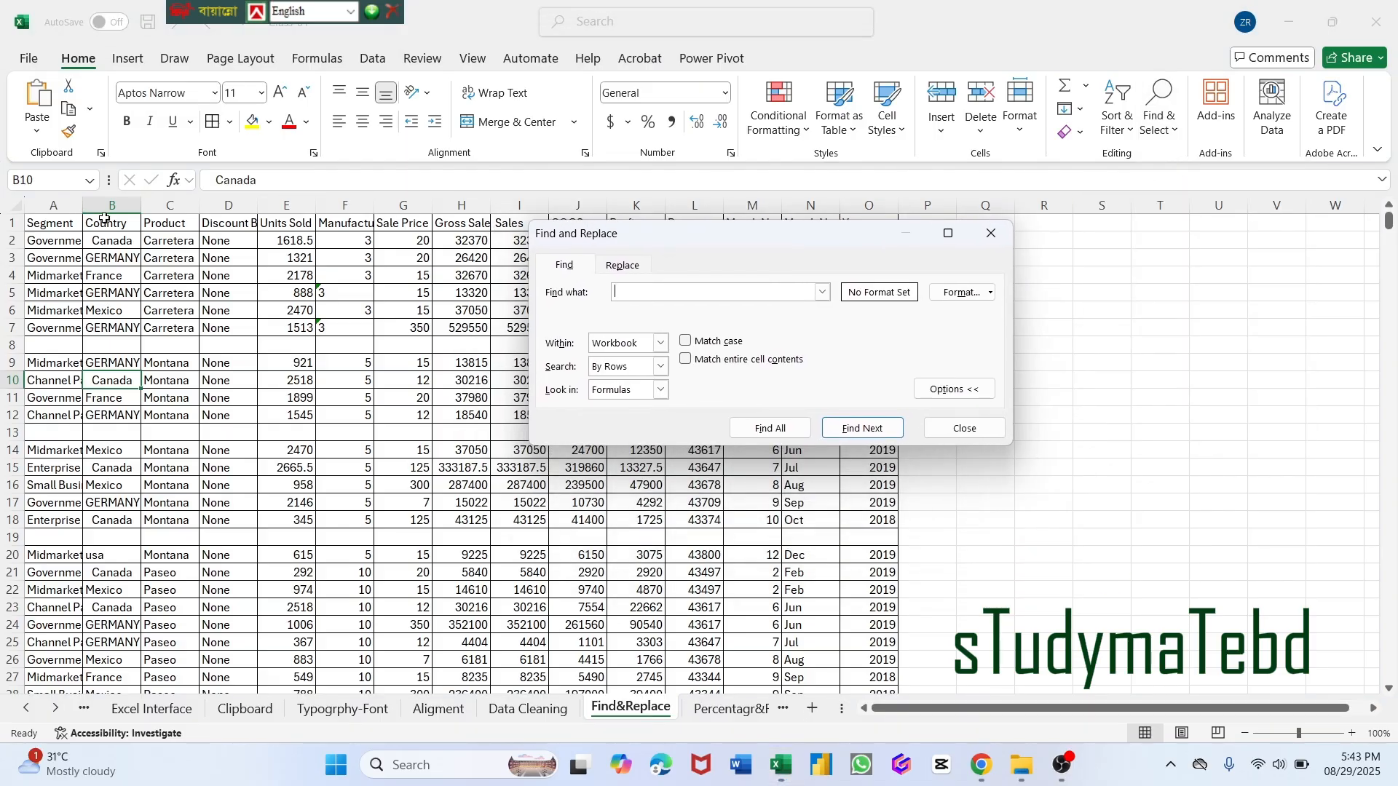
click(114, 311)
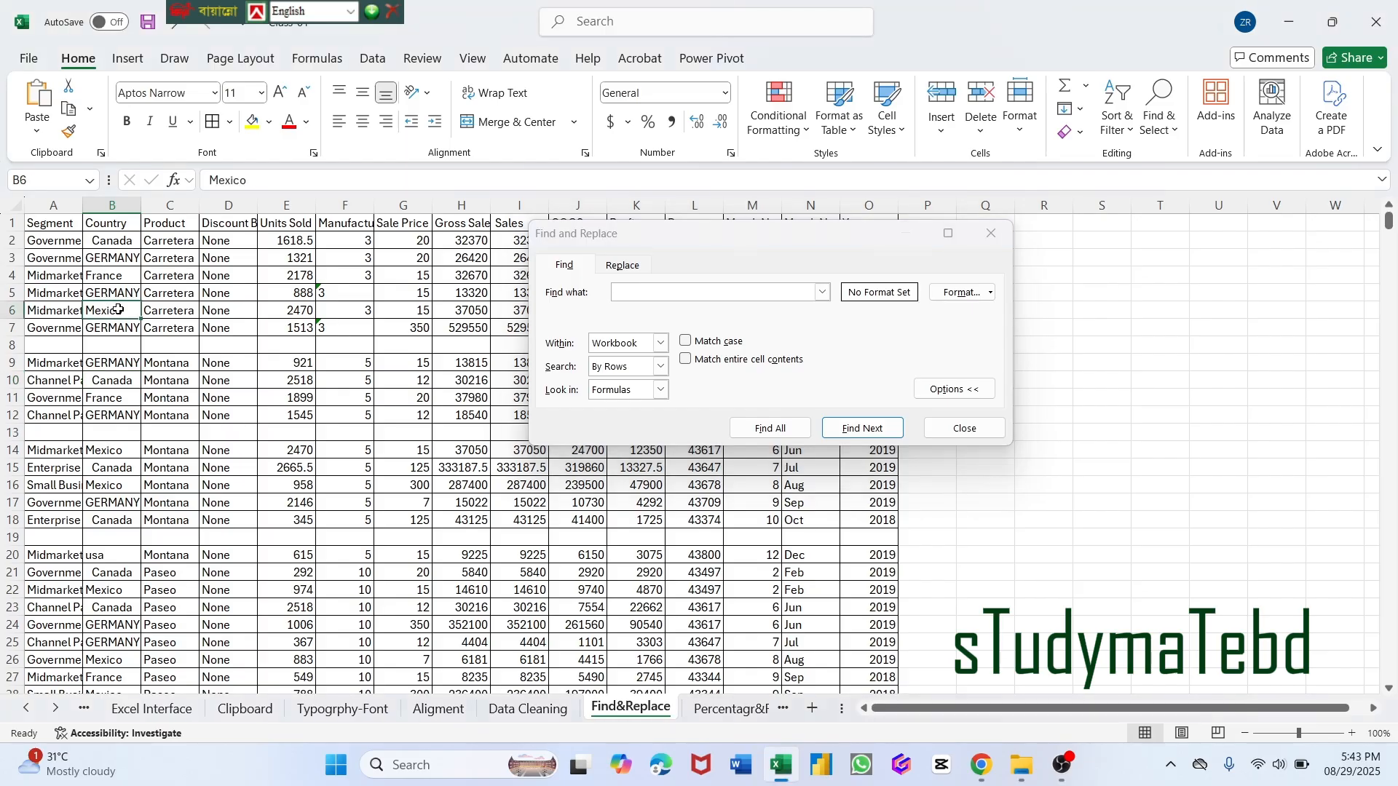
double_click(270, 176)
key(ctrl+c)
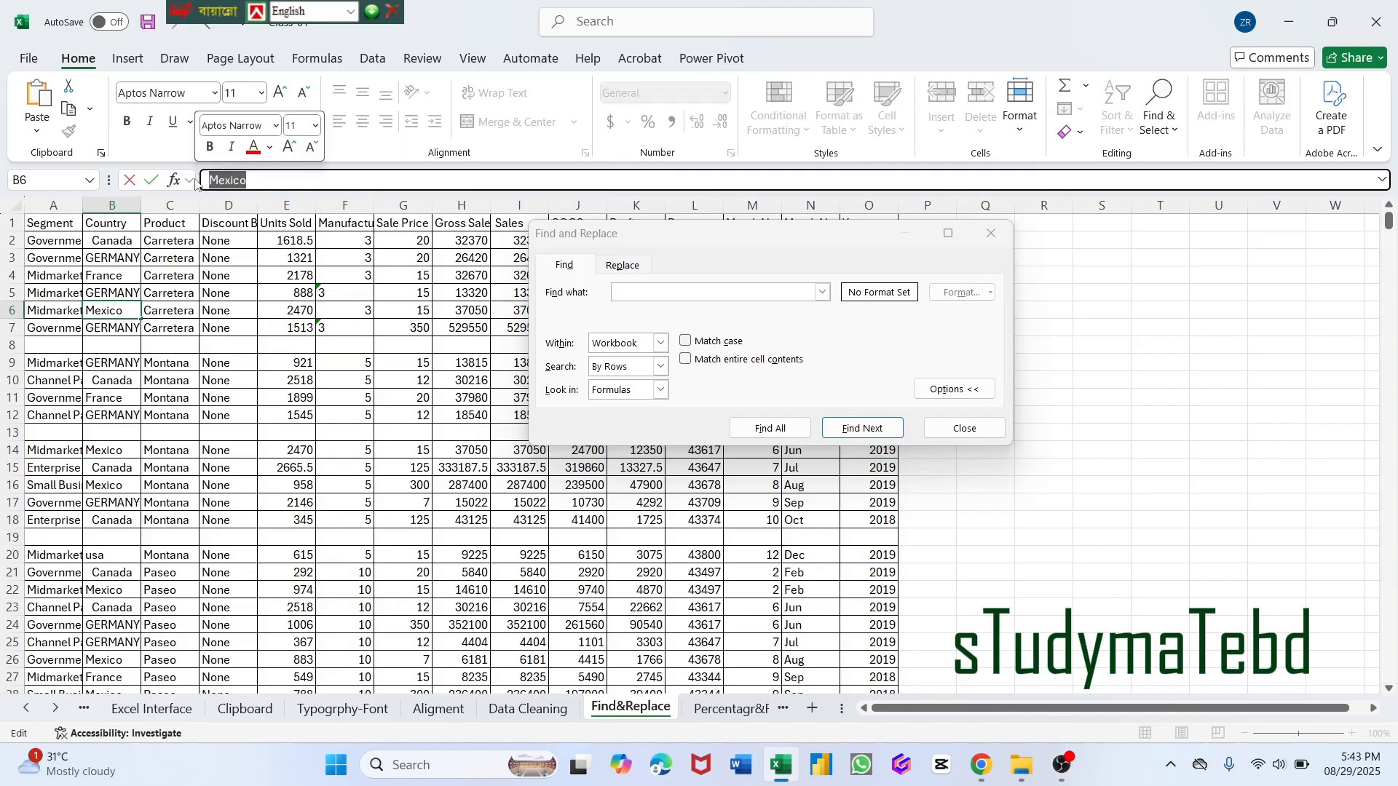
click(630, 291)
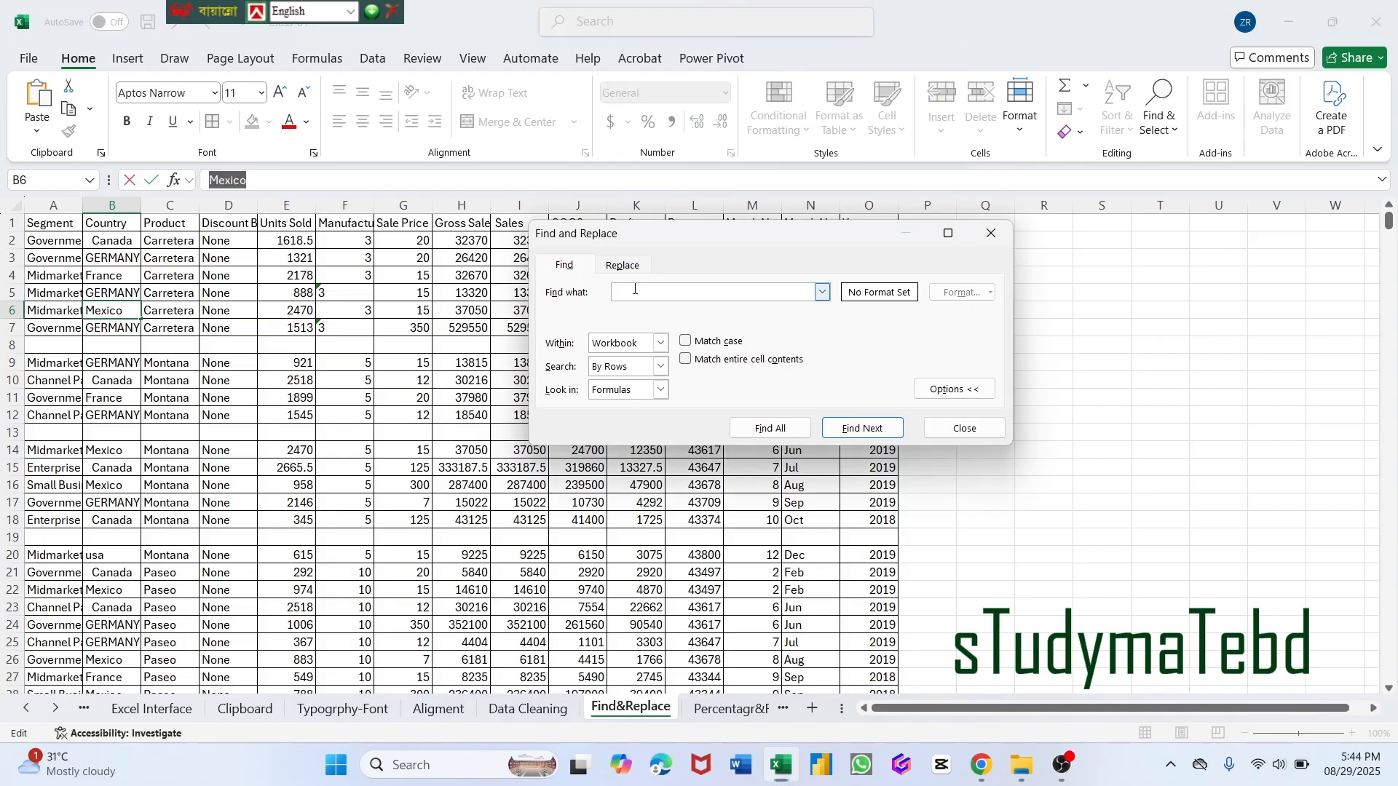
key(ctrl+v)
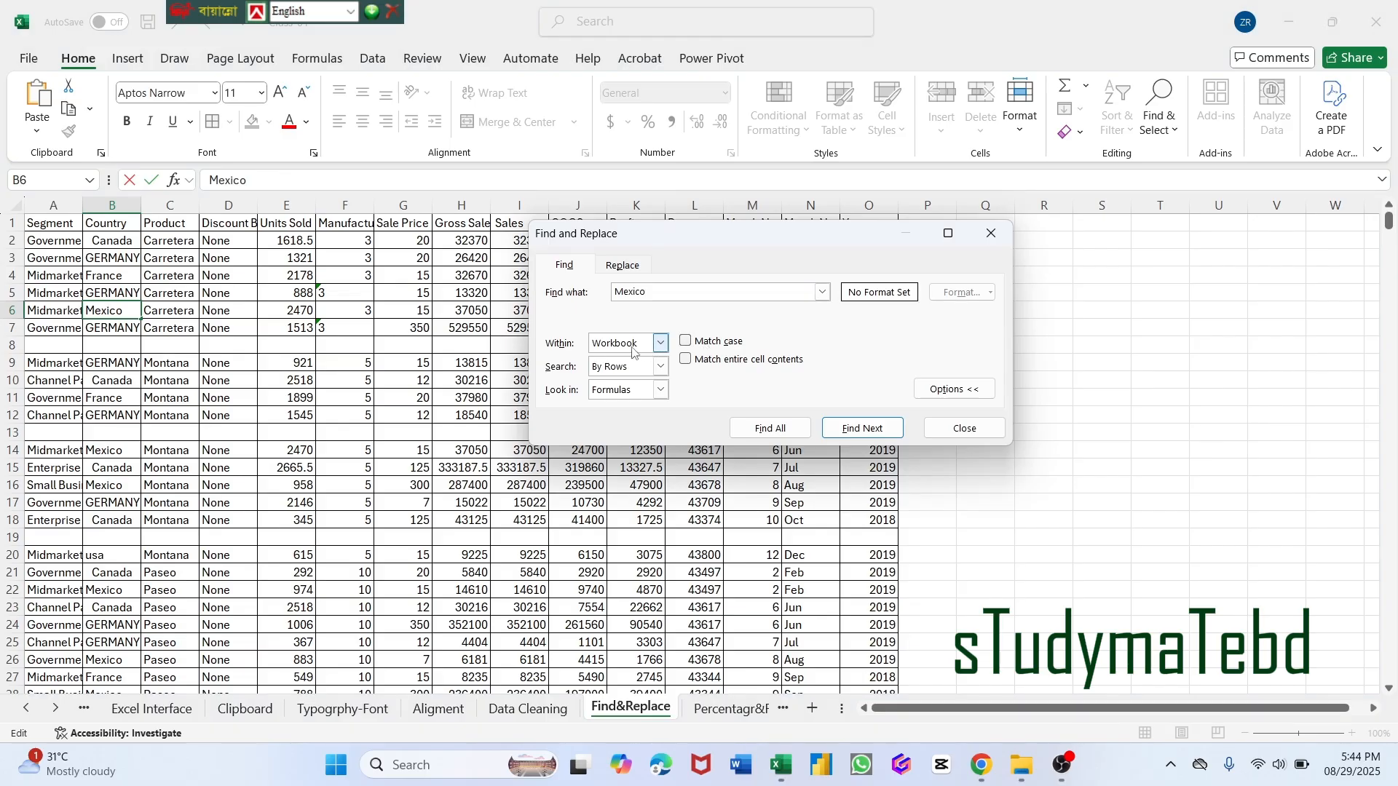
Limit the search scope to the current sheet and list all cells matching "Mexico".
click(661, 345)
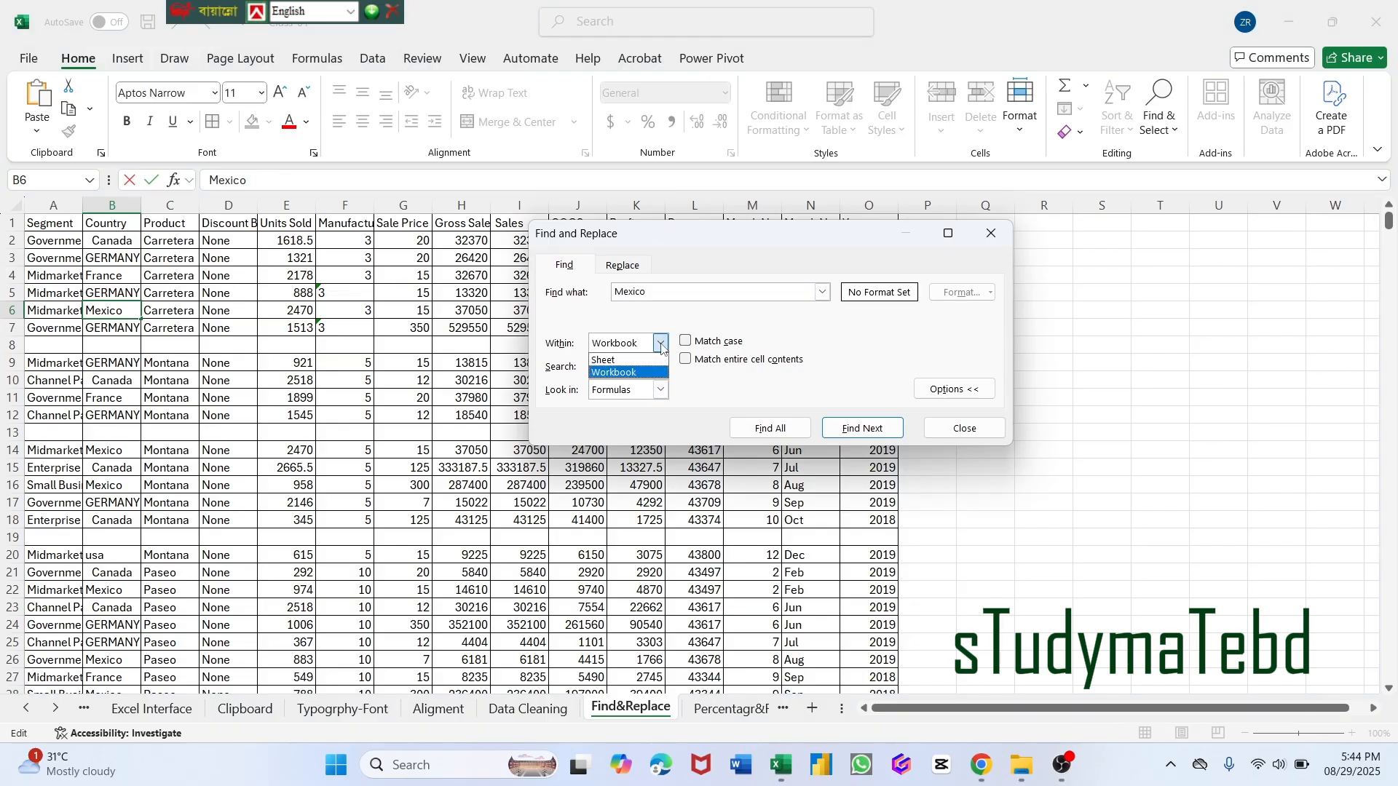
click(615, 360)
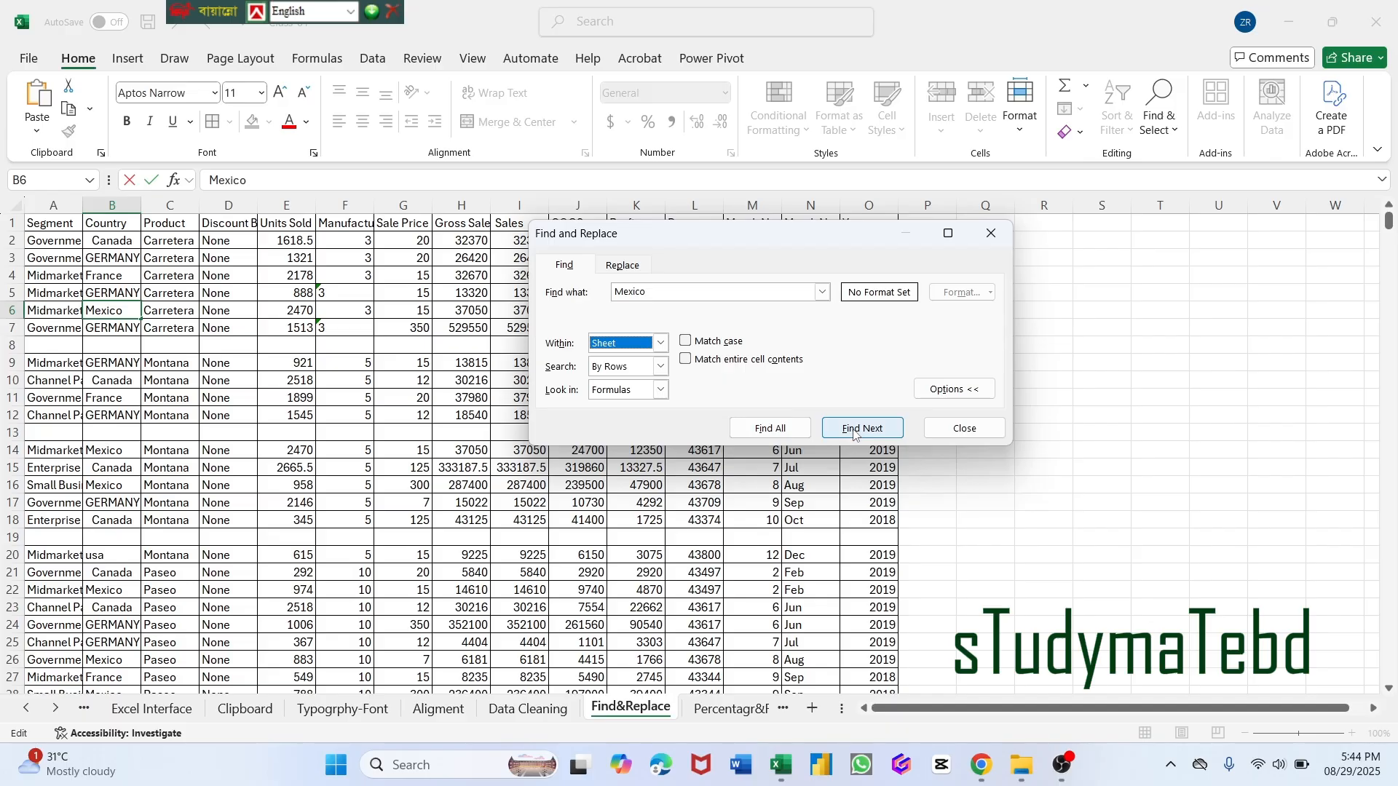
click(757, 430)
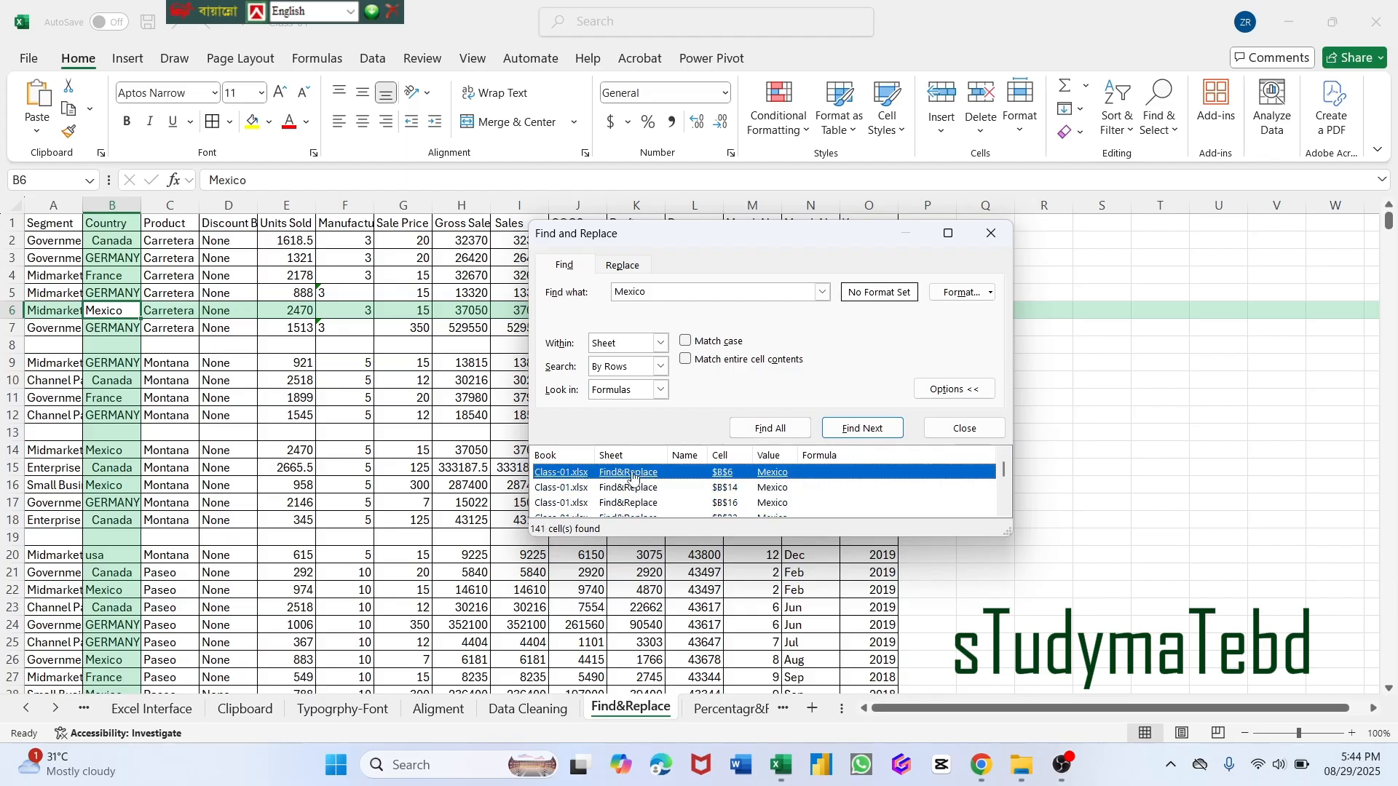
scroll(633, 481, down, 2)
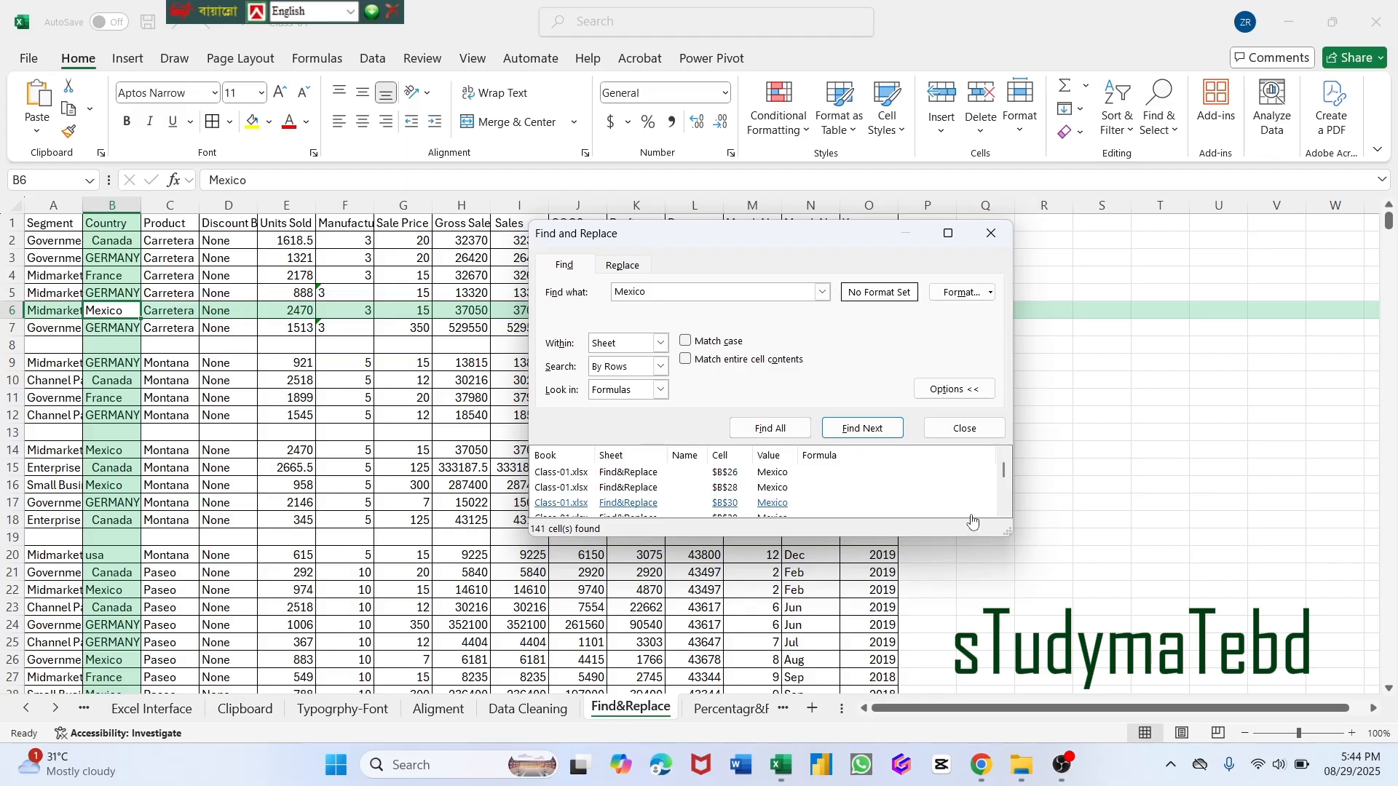
scroll(1009, 473, up, 2)
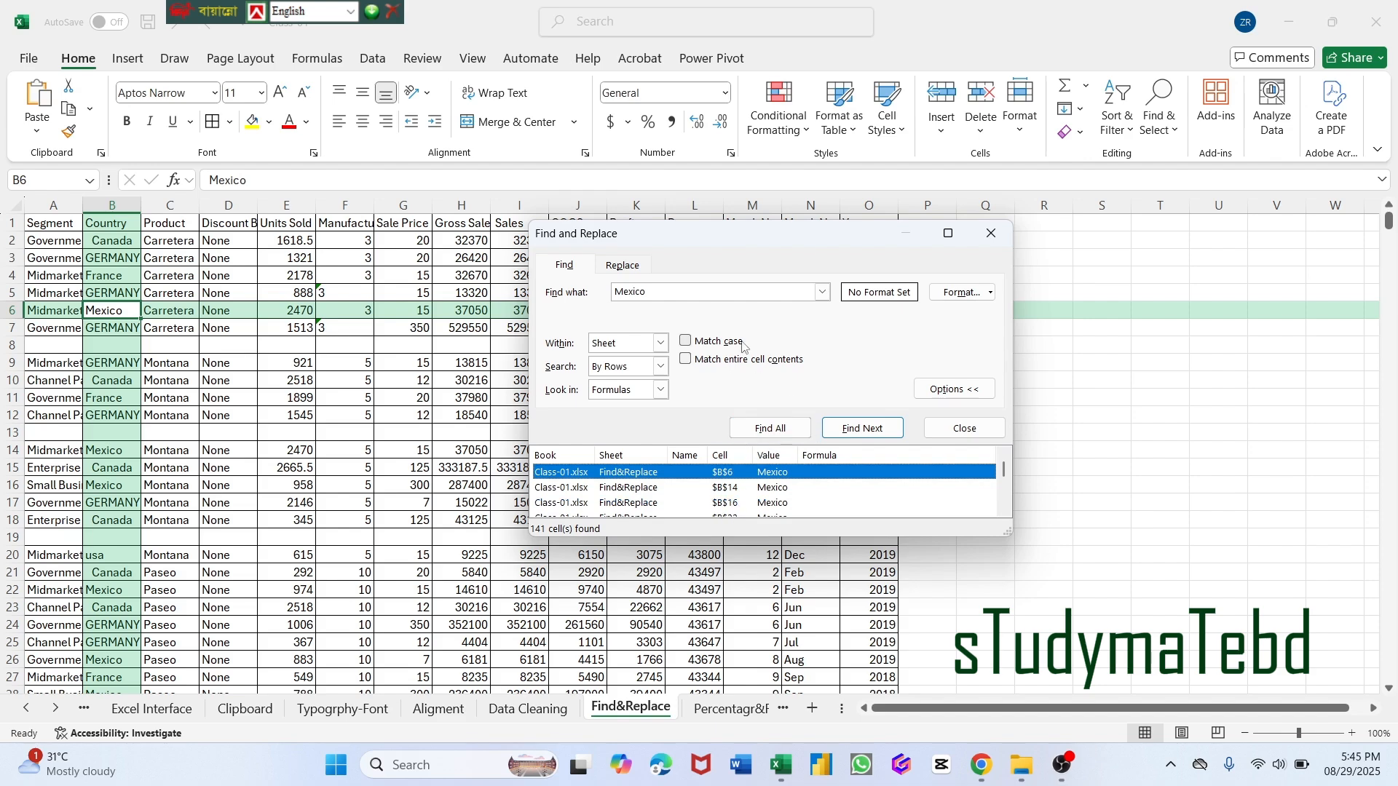
Step through the next four "Mexico" matches in the Country column, then close the search.
click(849, 431)
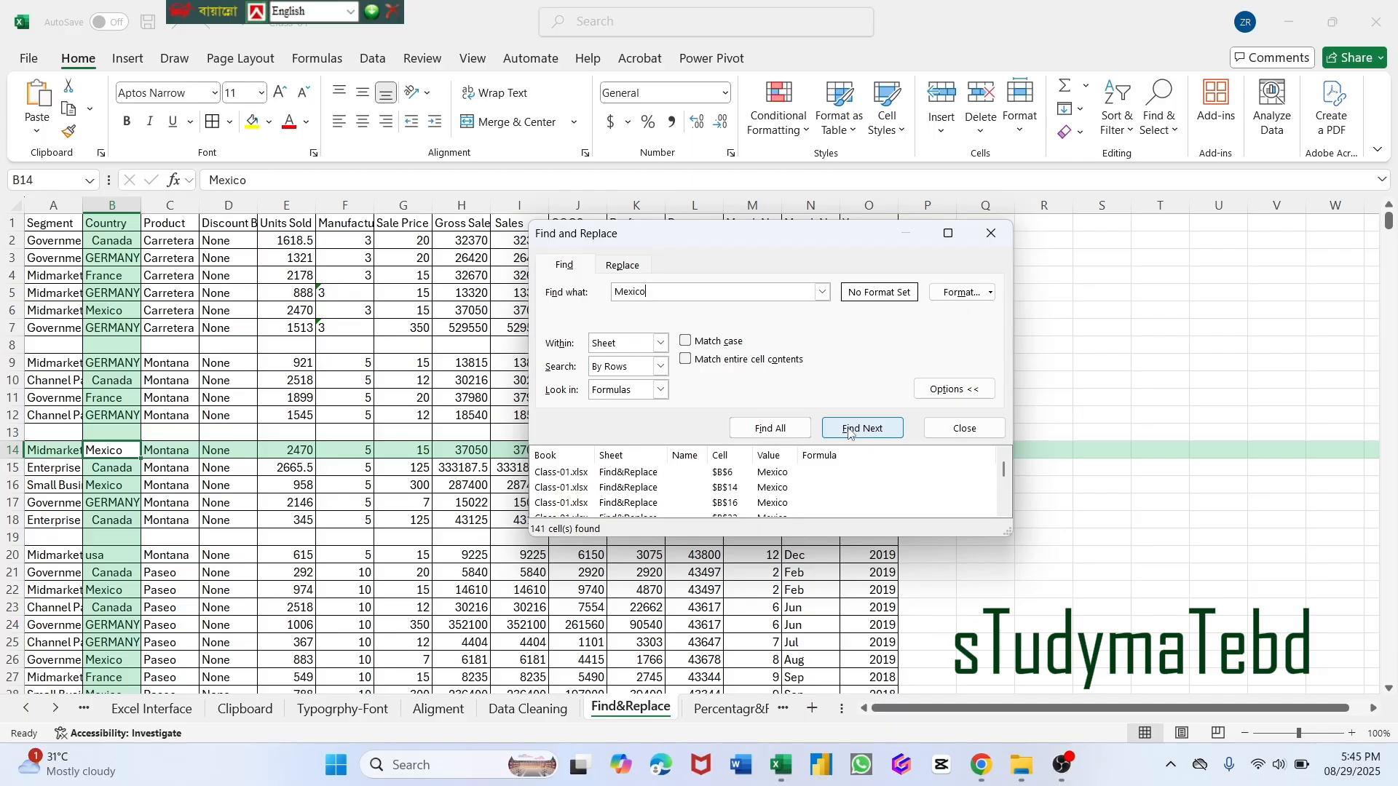
click(849, 431)
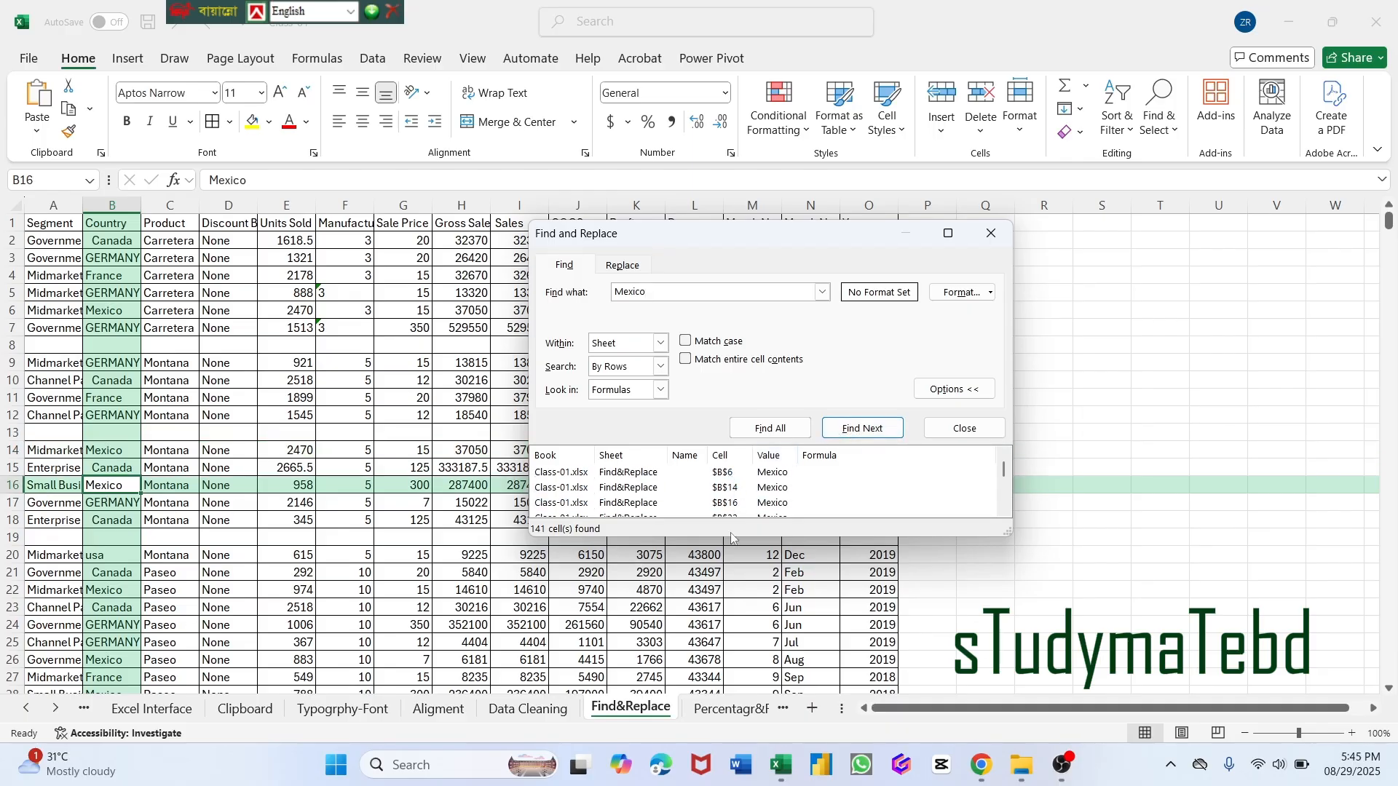
click(872, 431)
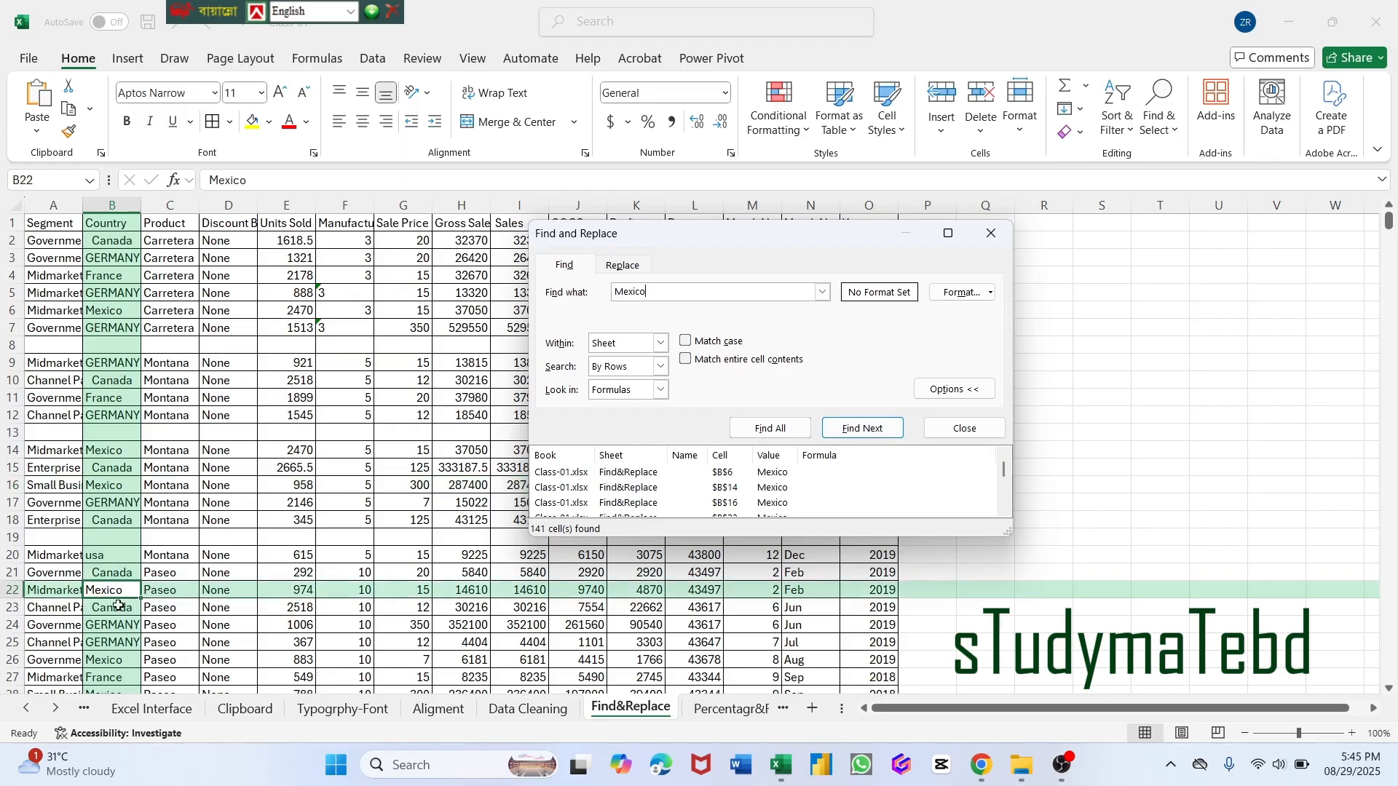
click(843, 428)
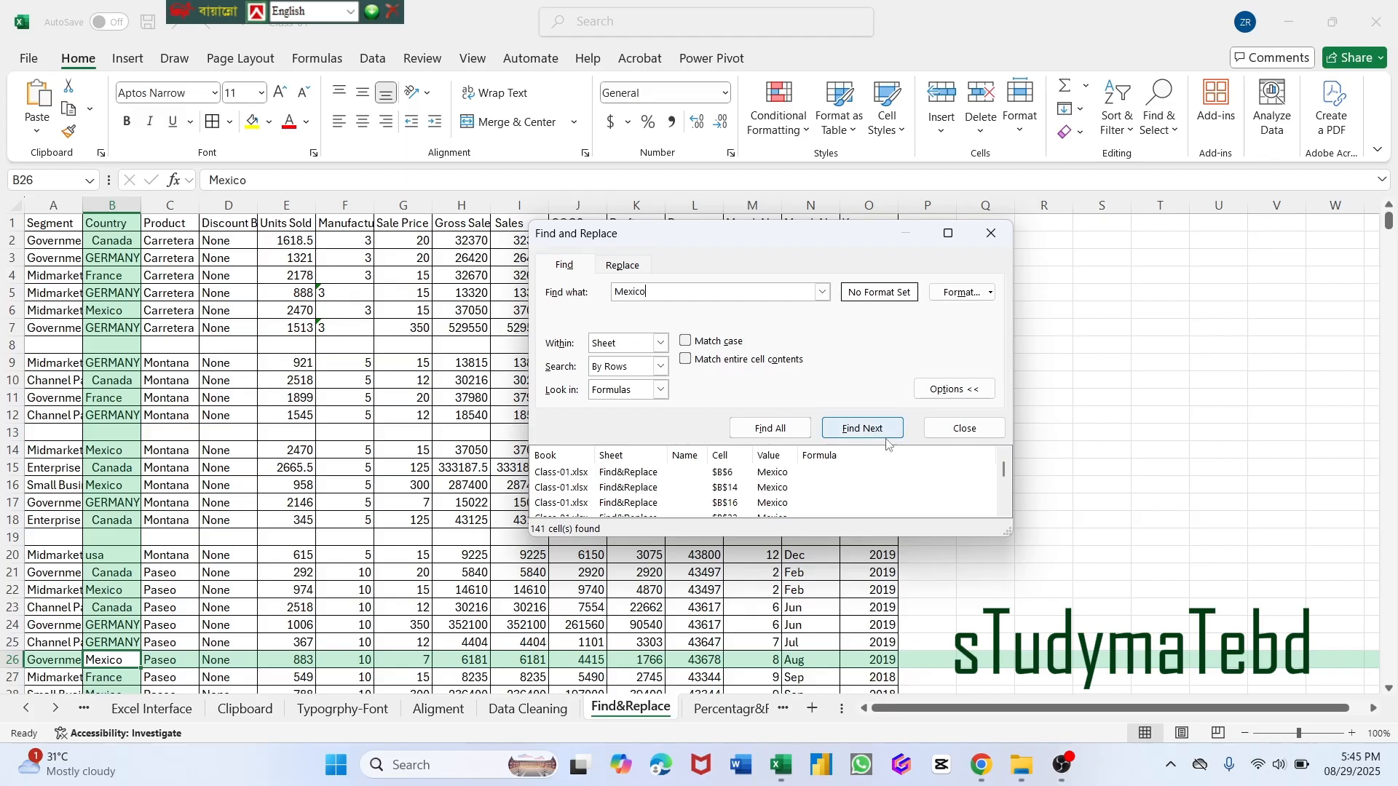
click(956, 431)
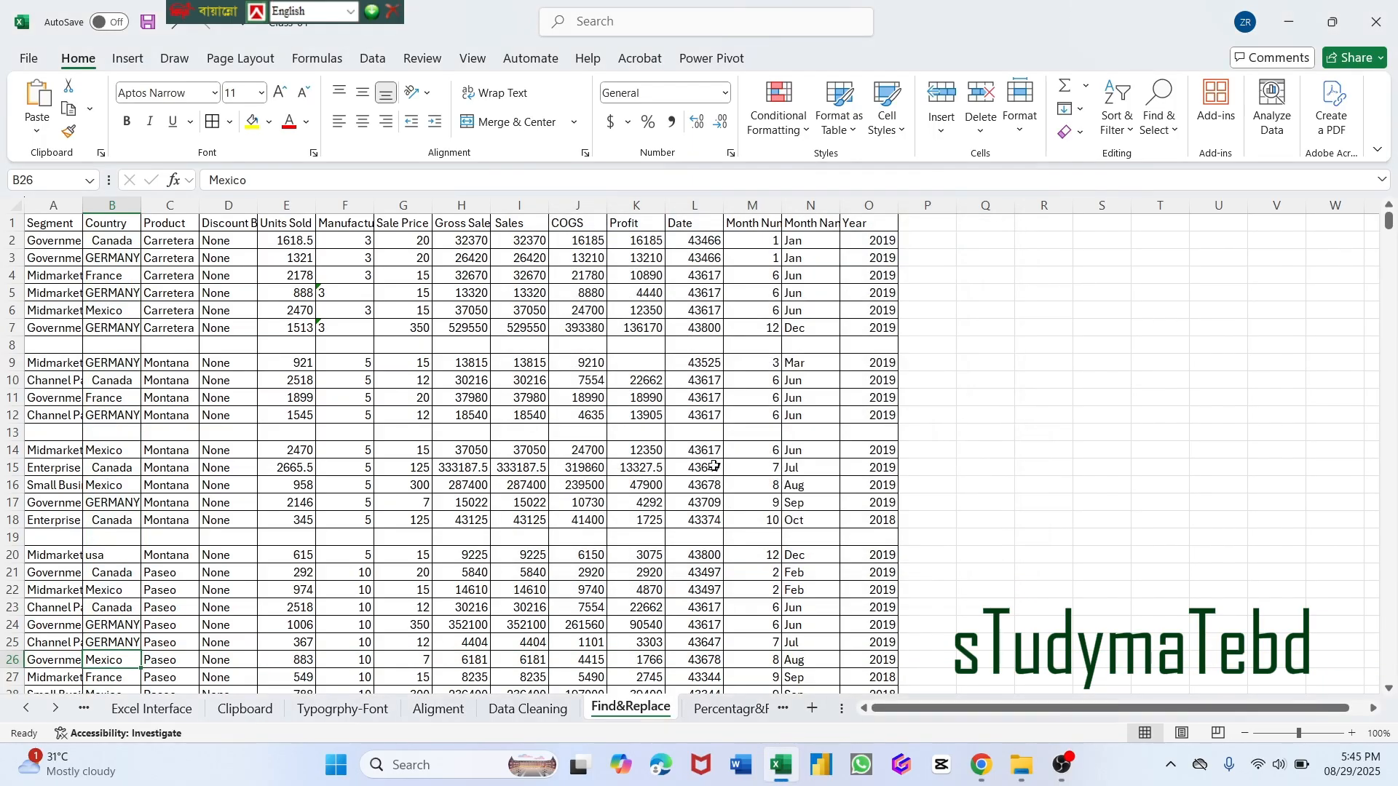
click(1177, 133)
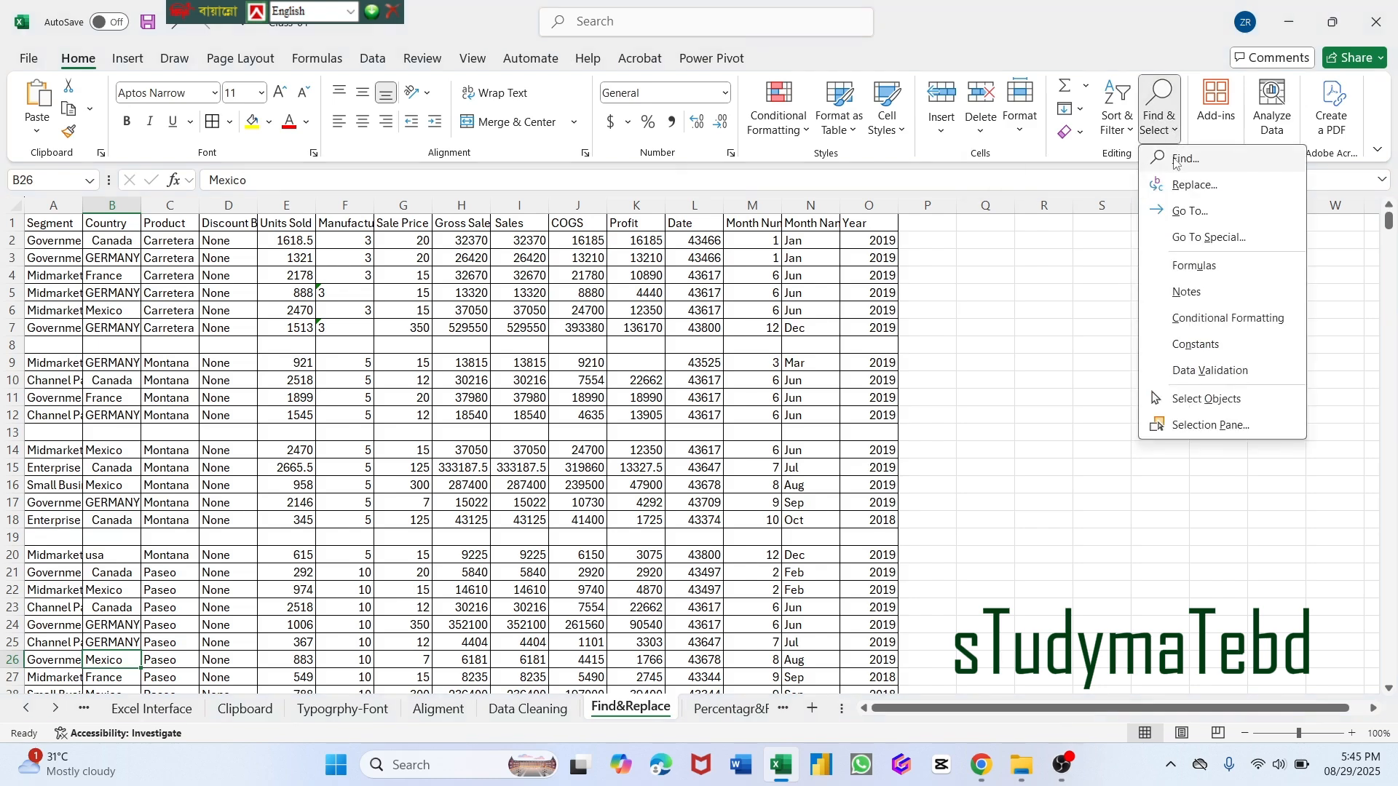
click(1177, 160)
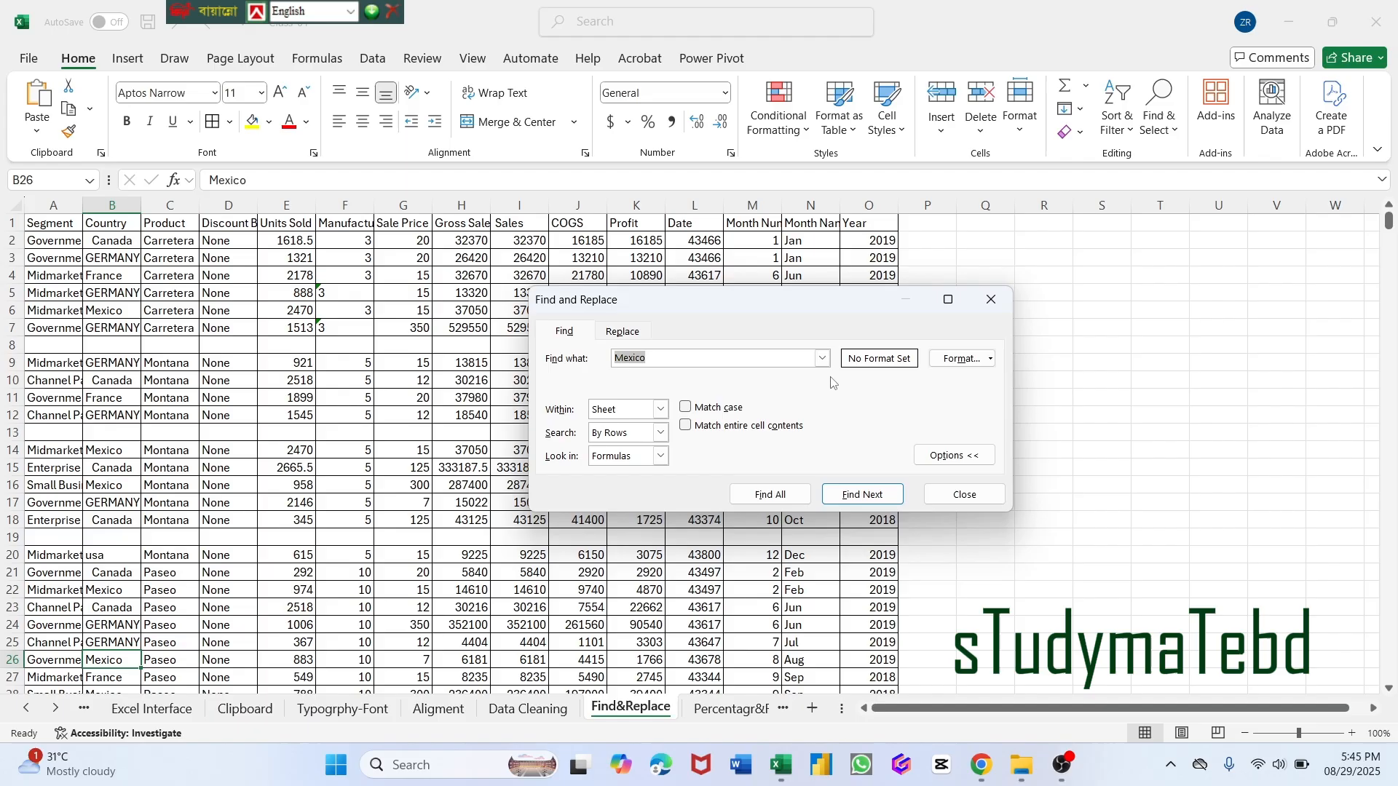
click(952, 494)
Replace every "Mexico" on the sheet with "MEXICO" and check the changed cells in the Country column.
click(1163, 138)
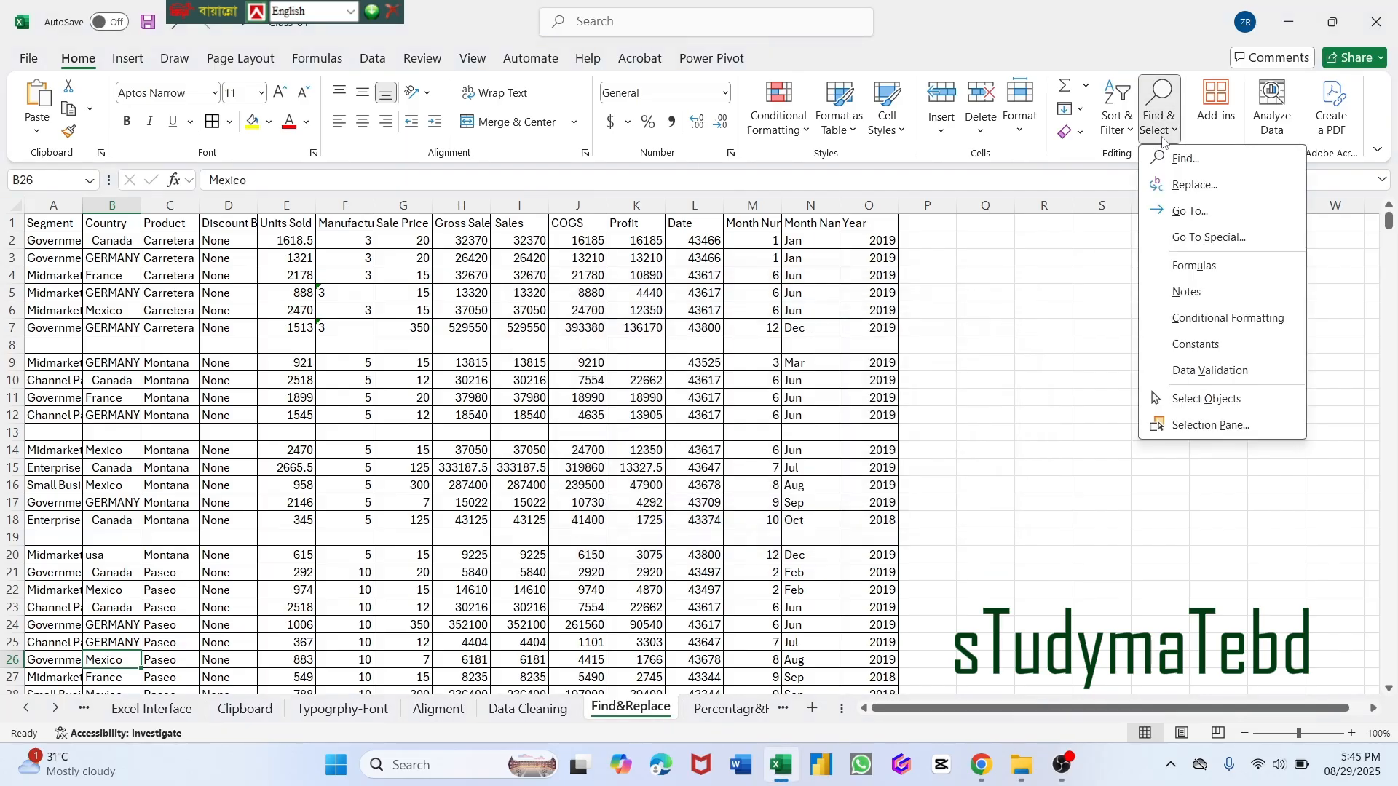
click(1169, 187)
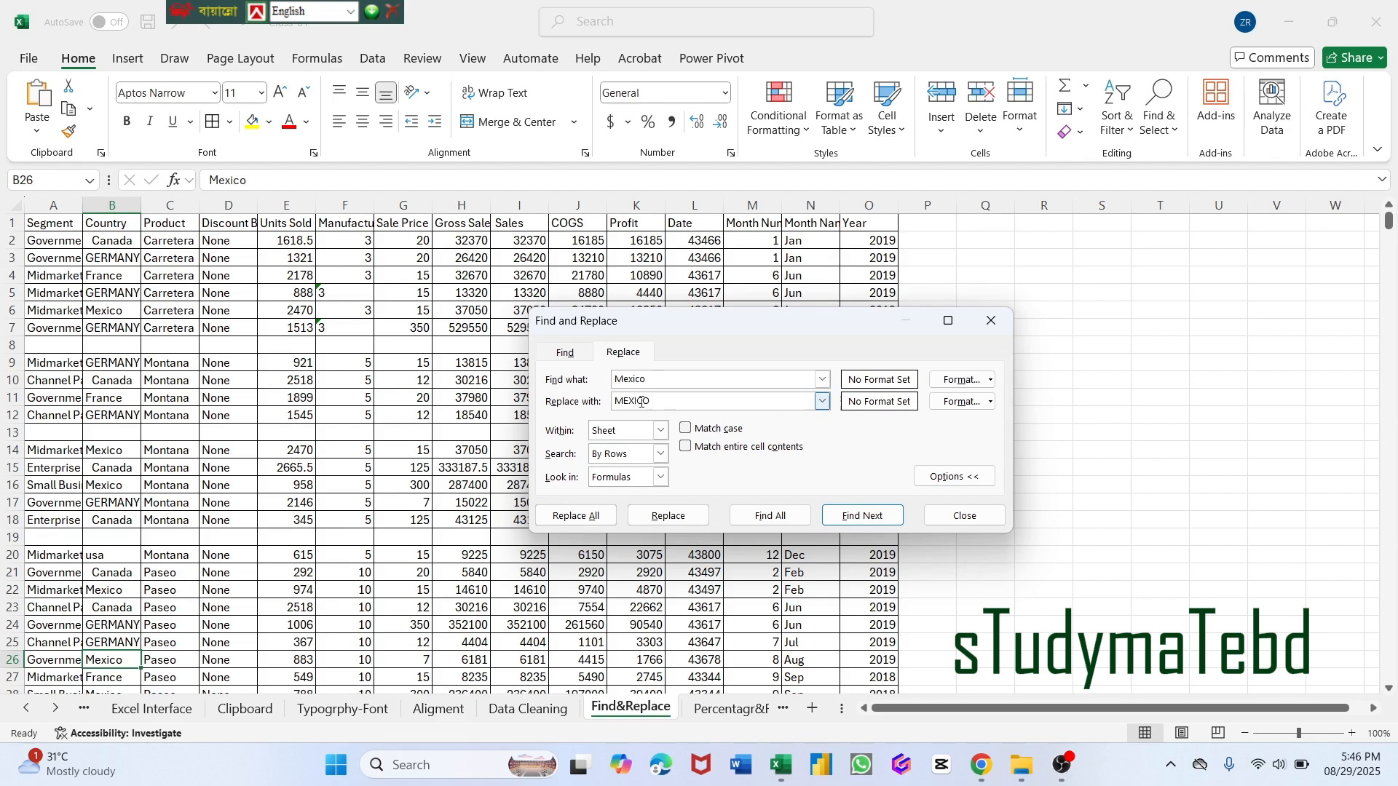
click(625, 384)
click(584, 518)
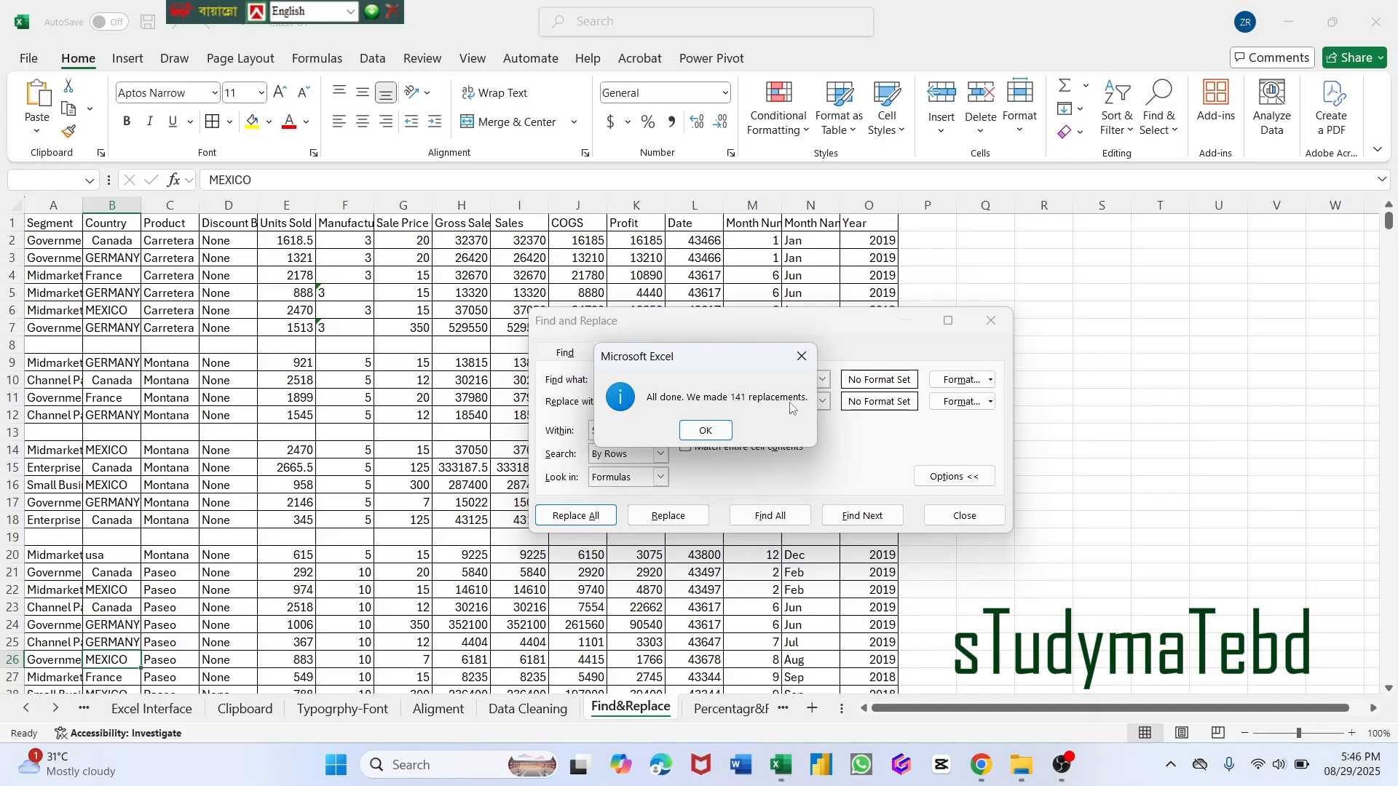
click(706, 431)
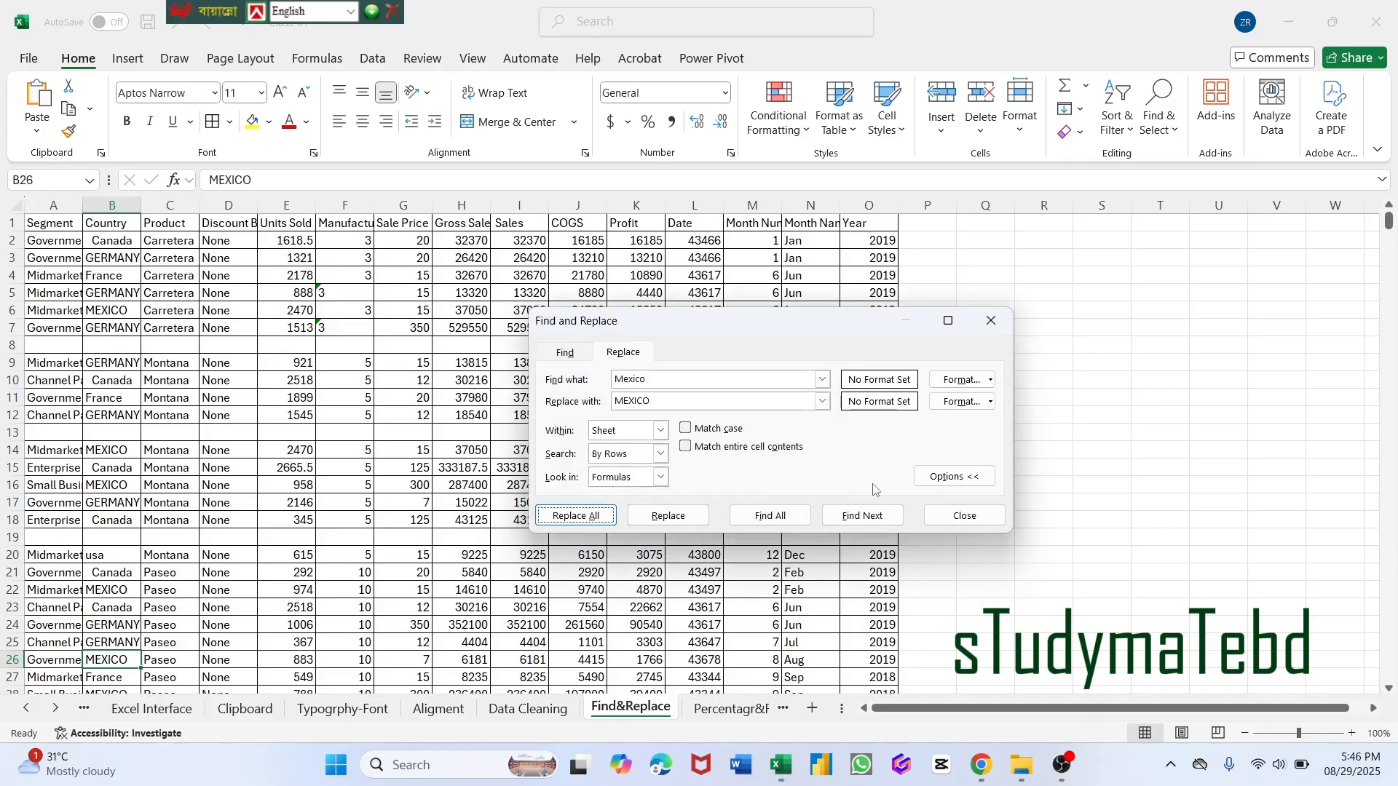
click(116, 312)
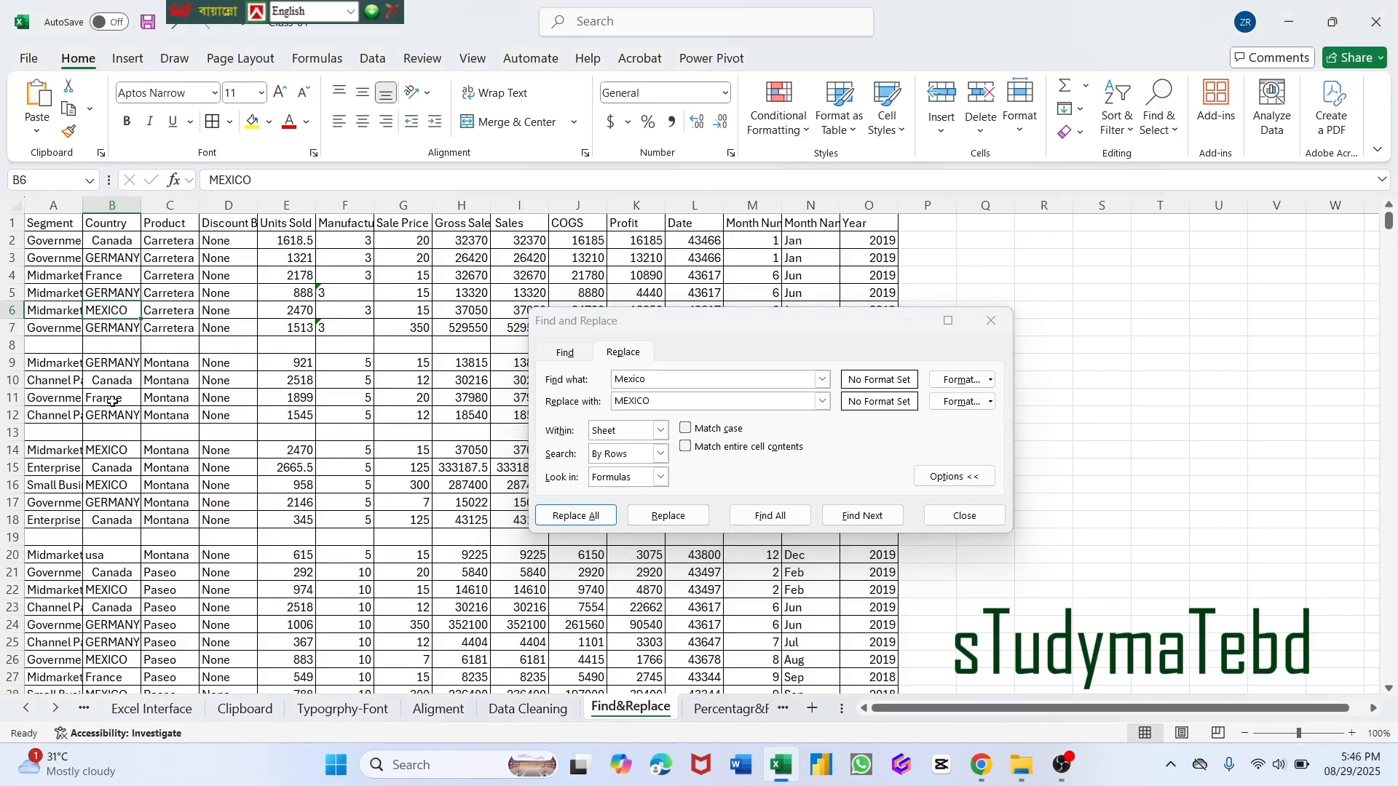
click(104, 594)
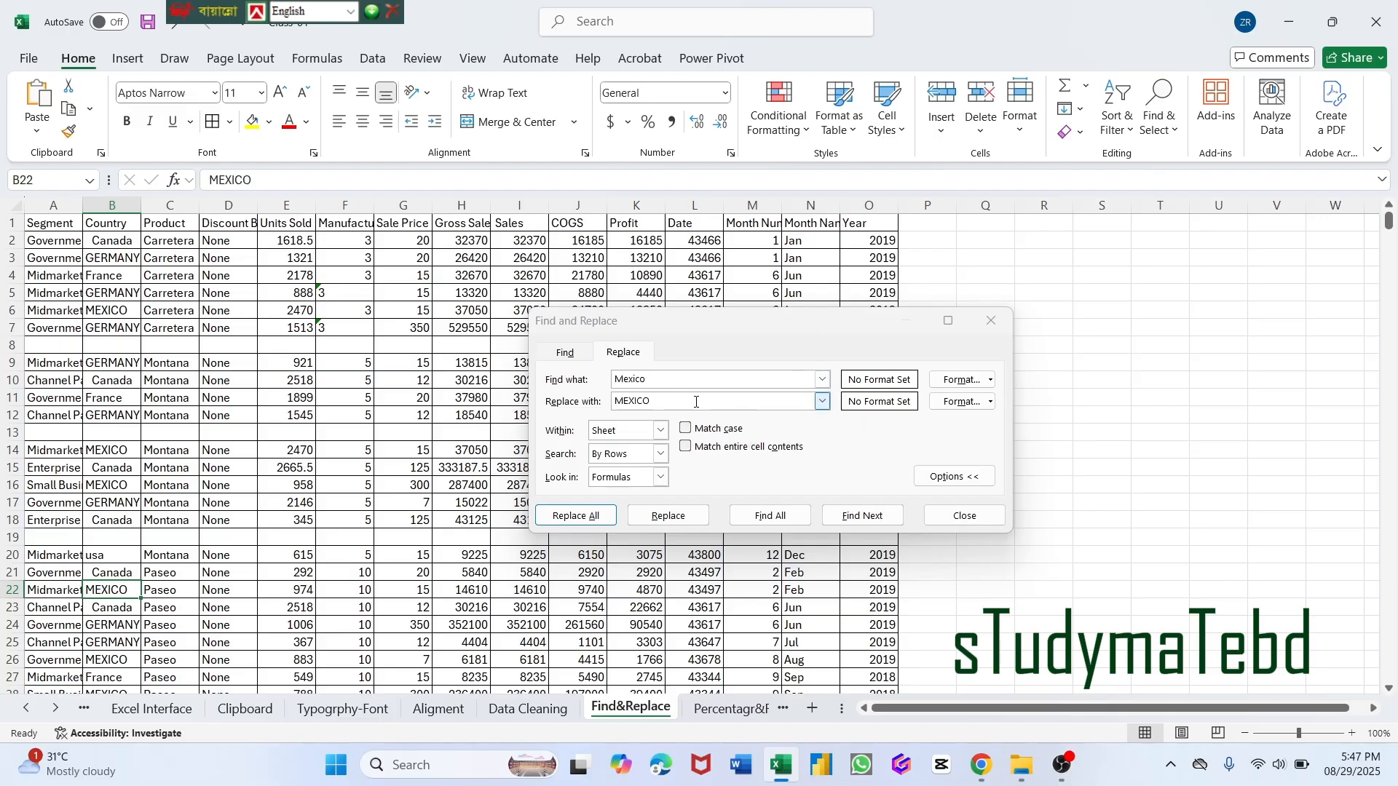
Change the search term for the next replacement to "MEXICO", taking it from the replacement text.
click(657, 378)
key(BackSpace)
key(BackSpace)
key(BackSpace)
key(BackSpace)
key(BackSpace)
key(BackSpace)
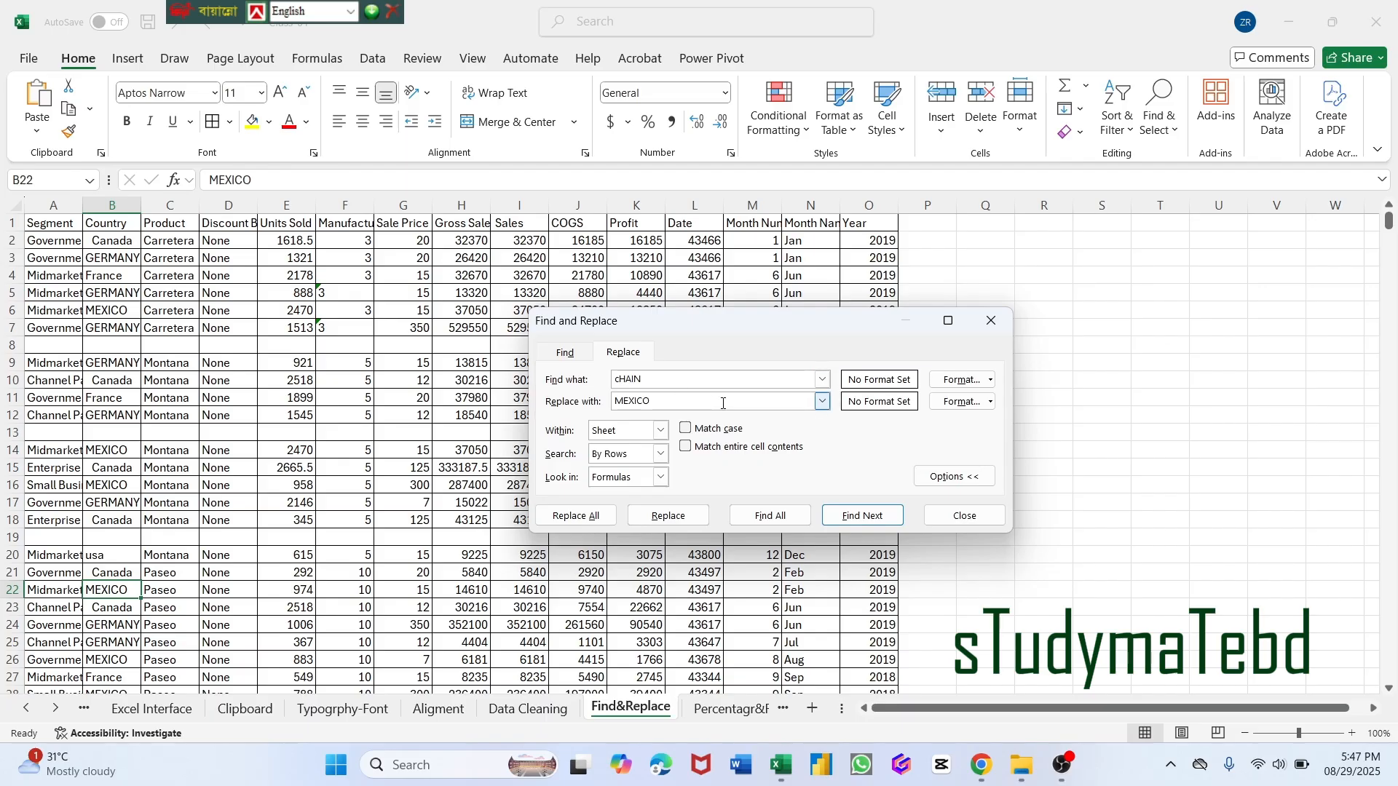
key(BackSpace)
key(BackSpace)
key(BackSpace)
key(BackSpace)
key(BackSpace)
drag(662, 400, 612, 402)
key(ctrl+c)
click(632, 376)
key(ctrl+v)
Replace every "MEXICO" on the sheet with "China" and check cells B6, B14 and B22.
click(659, 403)
key(BackSpace)
key(BackSpace)
key(BackSpace)
key(BackSpace)
key(BackSpace)
click(575, 517)
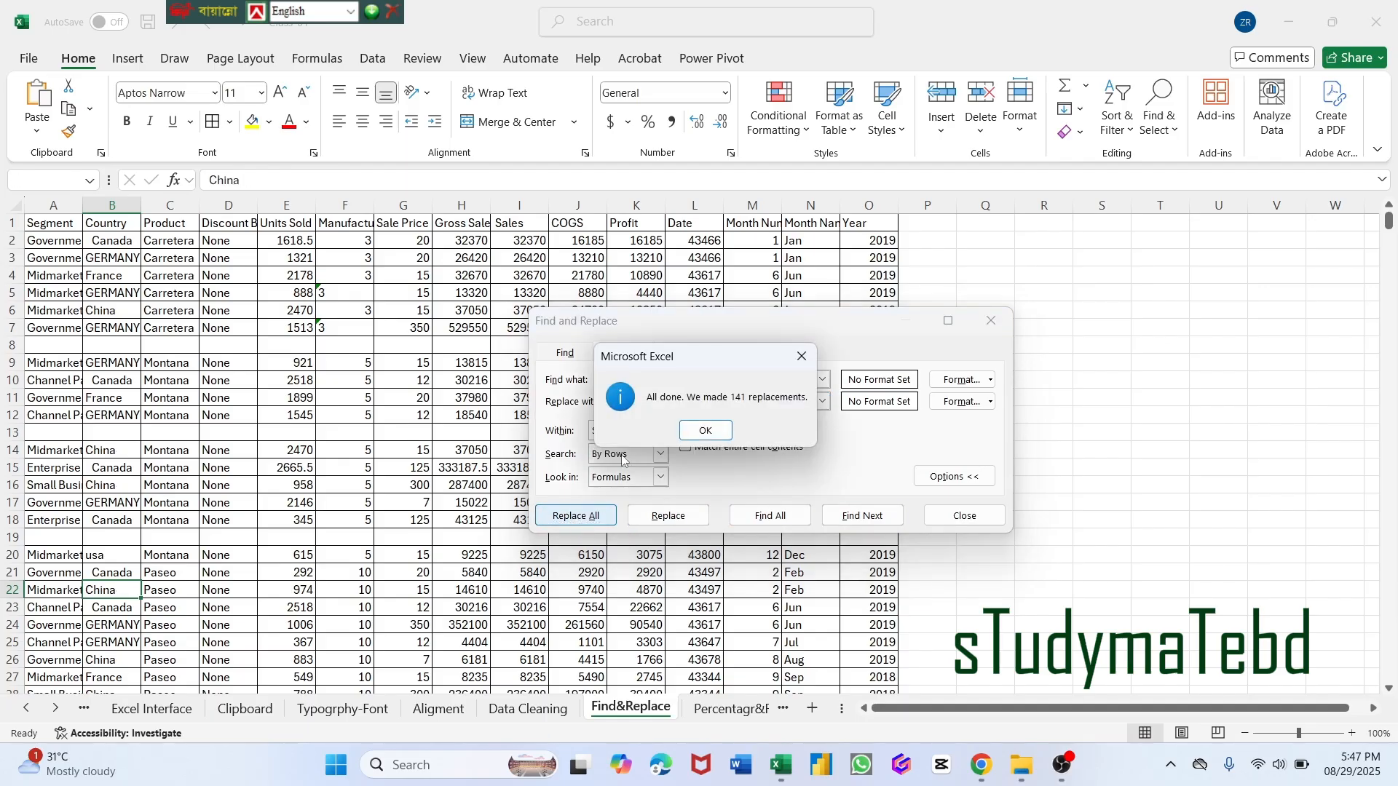
click(705, 430)
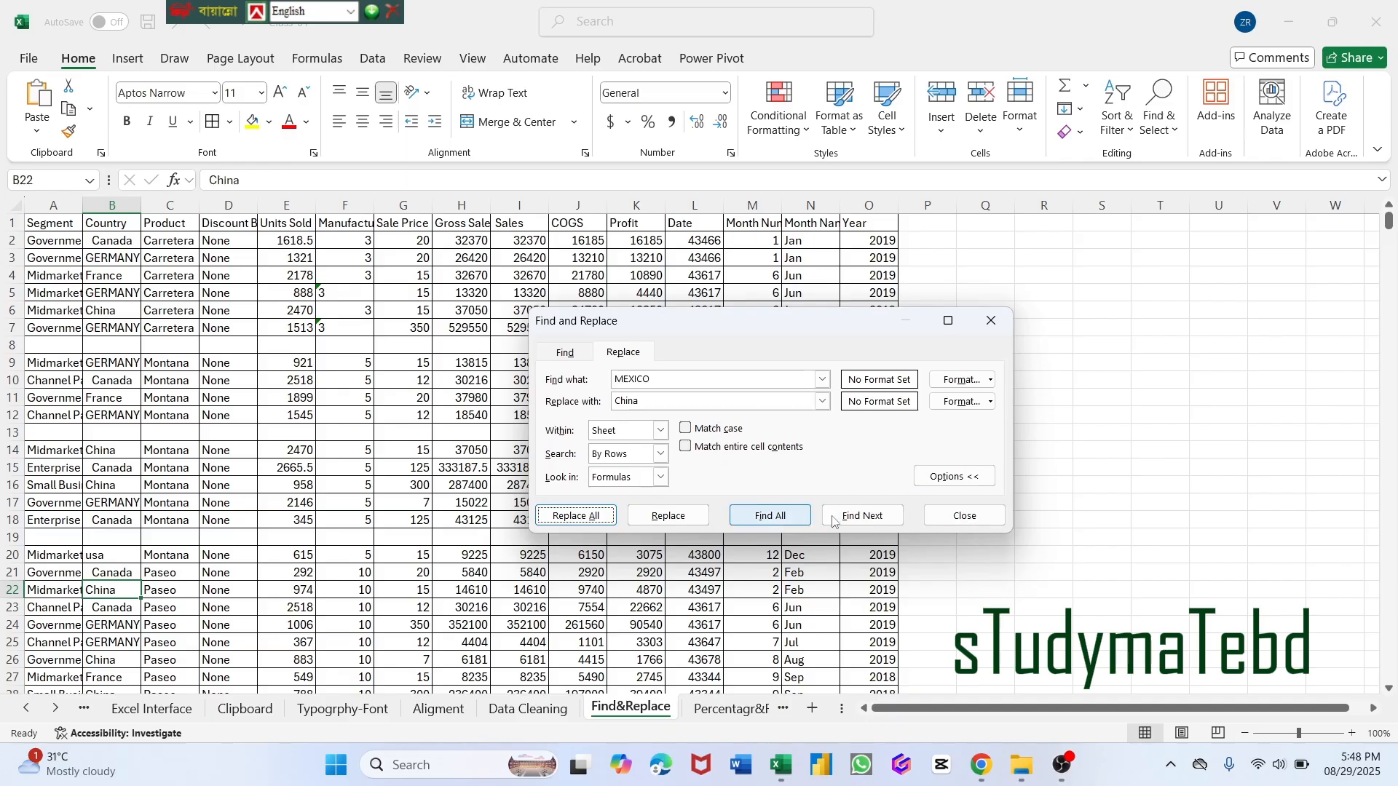
click(964, 517)
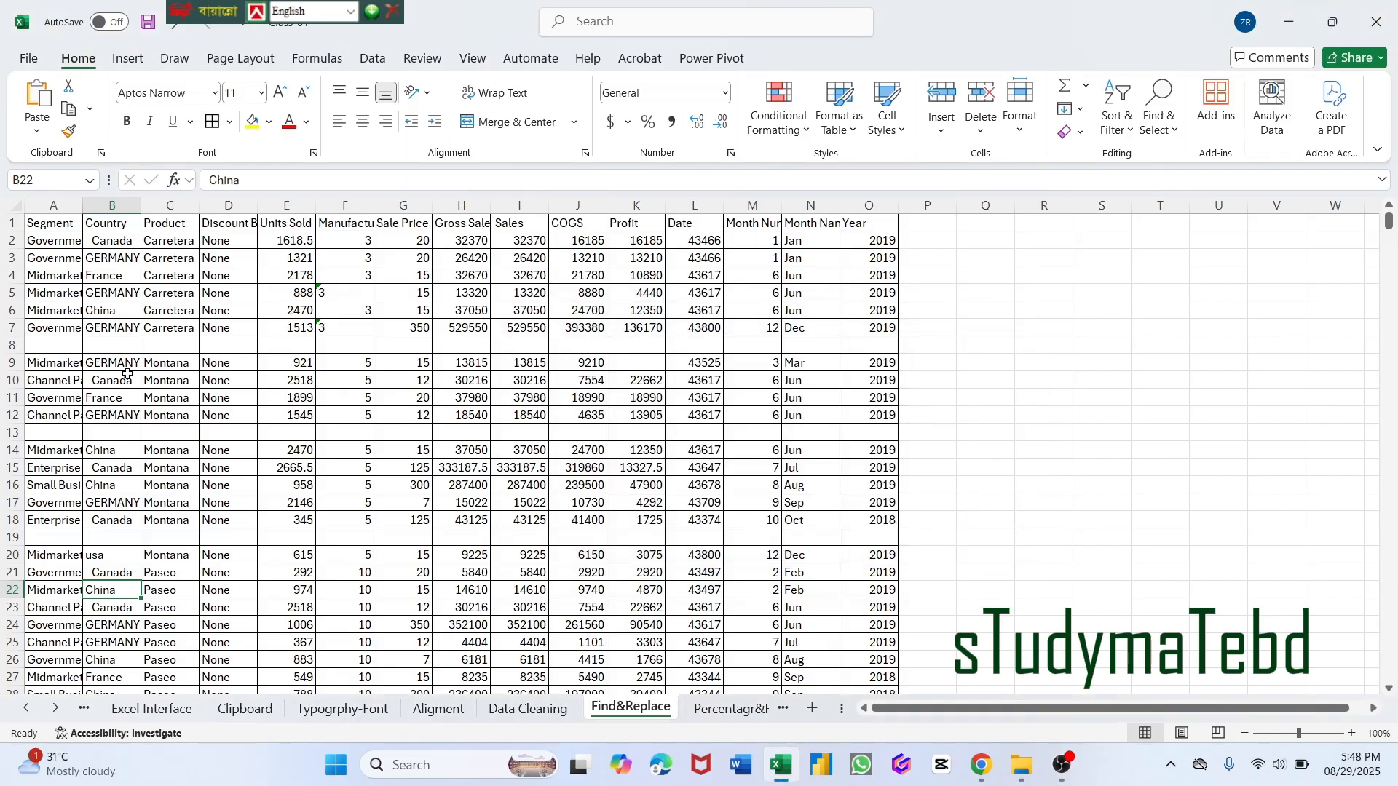
click(110, 309)
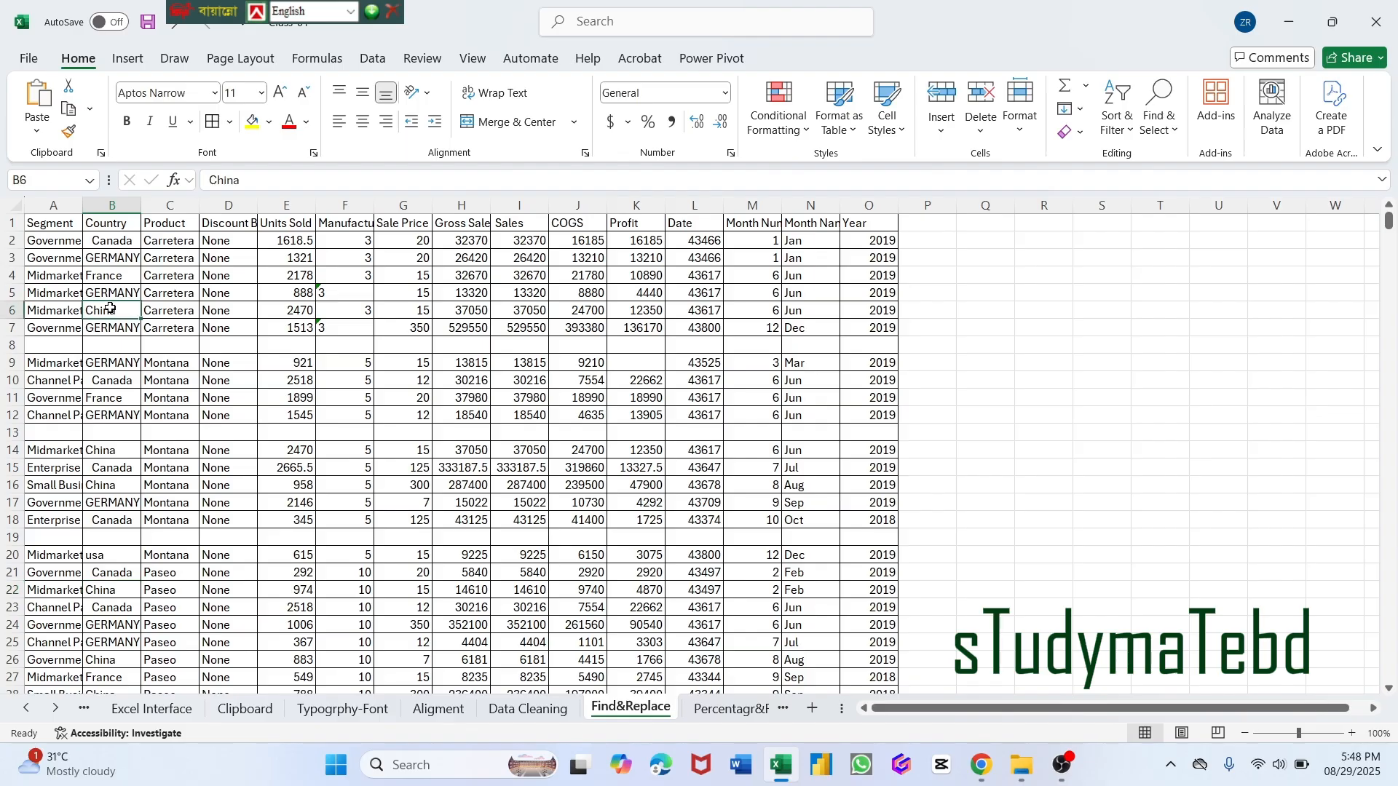
click(103, 451)
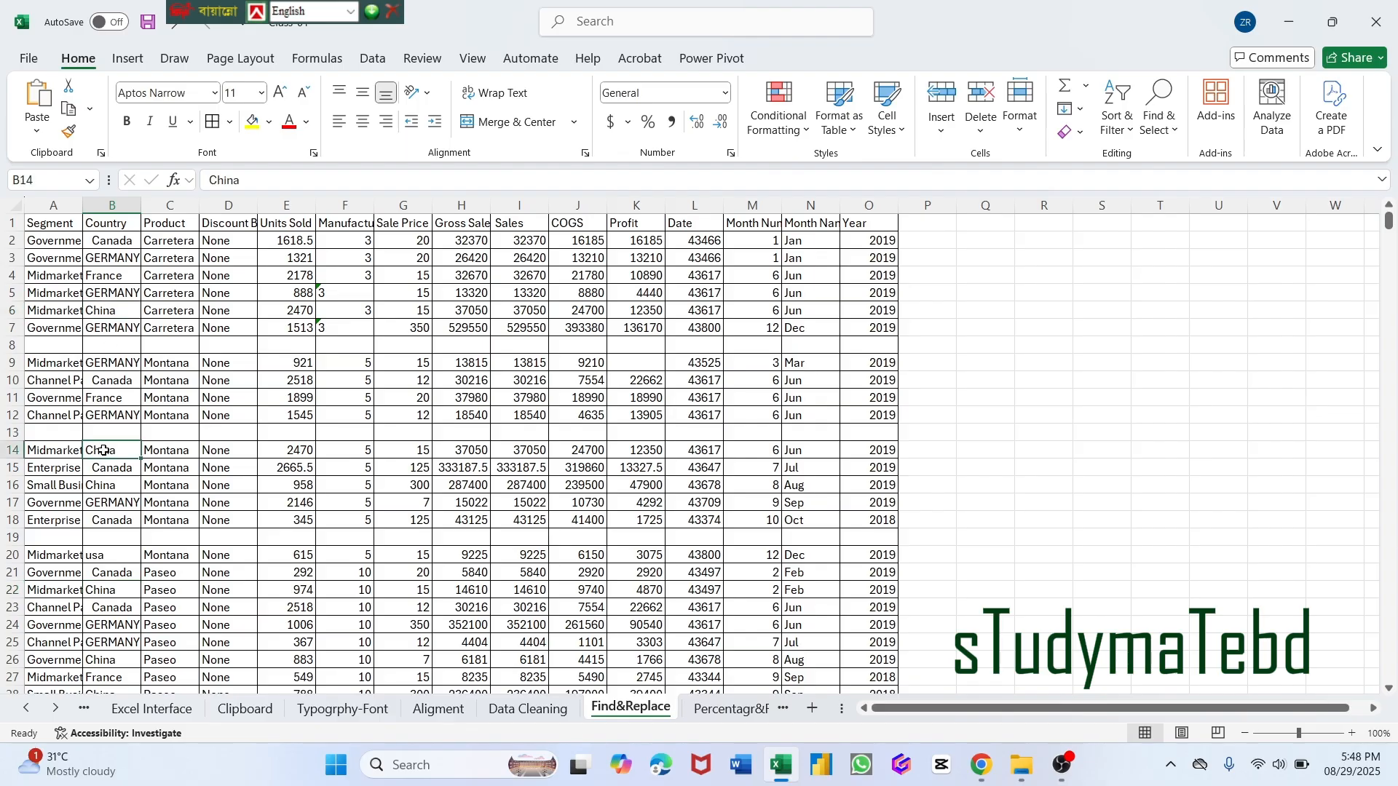
click(102, 591)
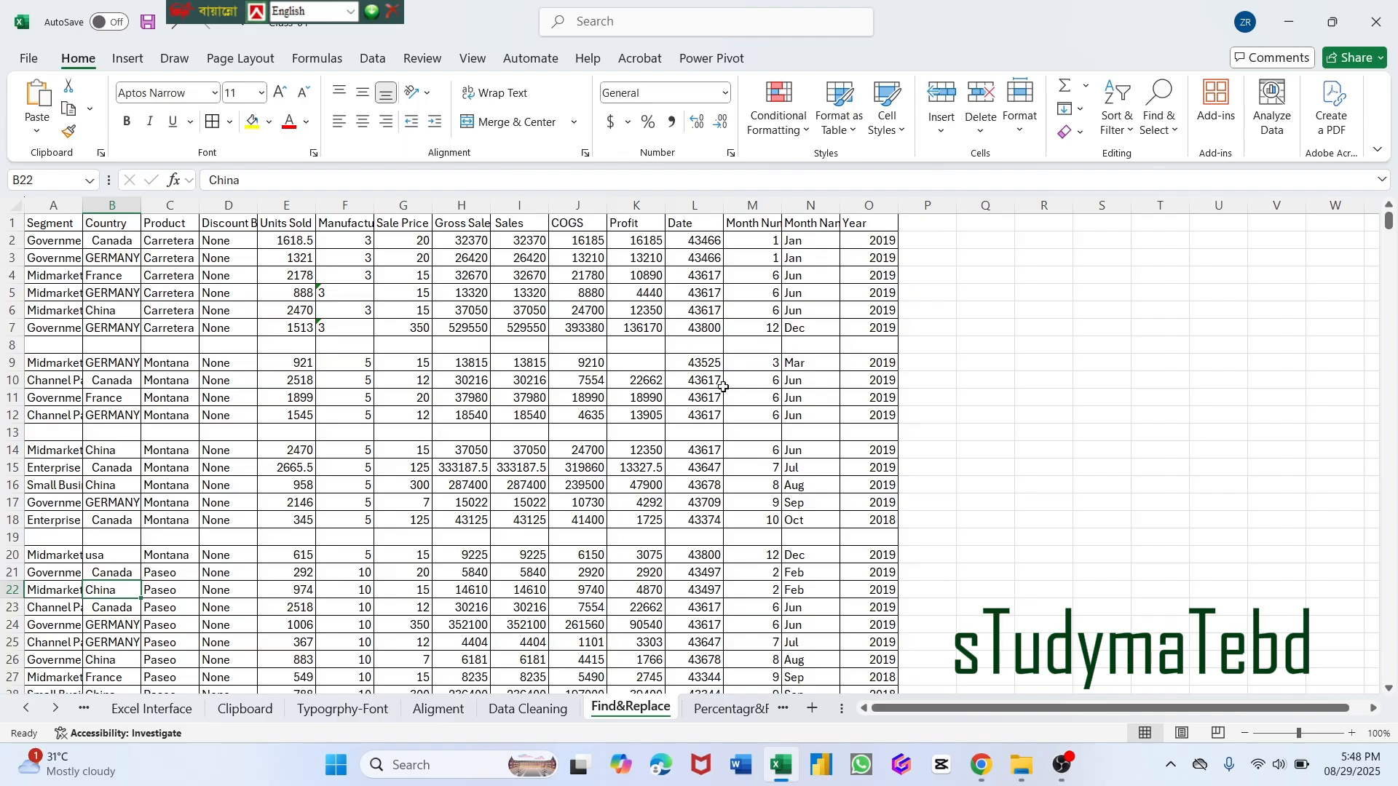
Start a new search on the sheet with "China" as the search term and the extended search options shown.
click(1182, 135)
click(1172, 158)
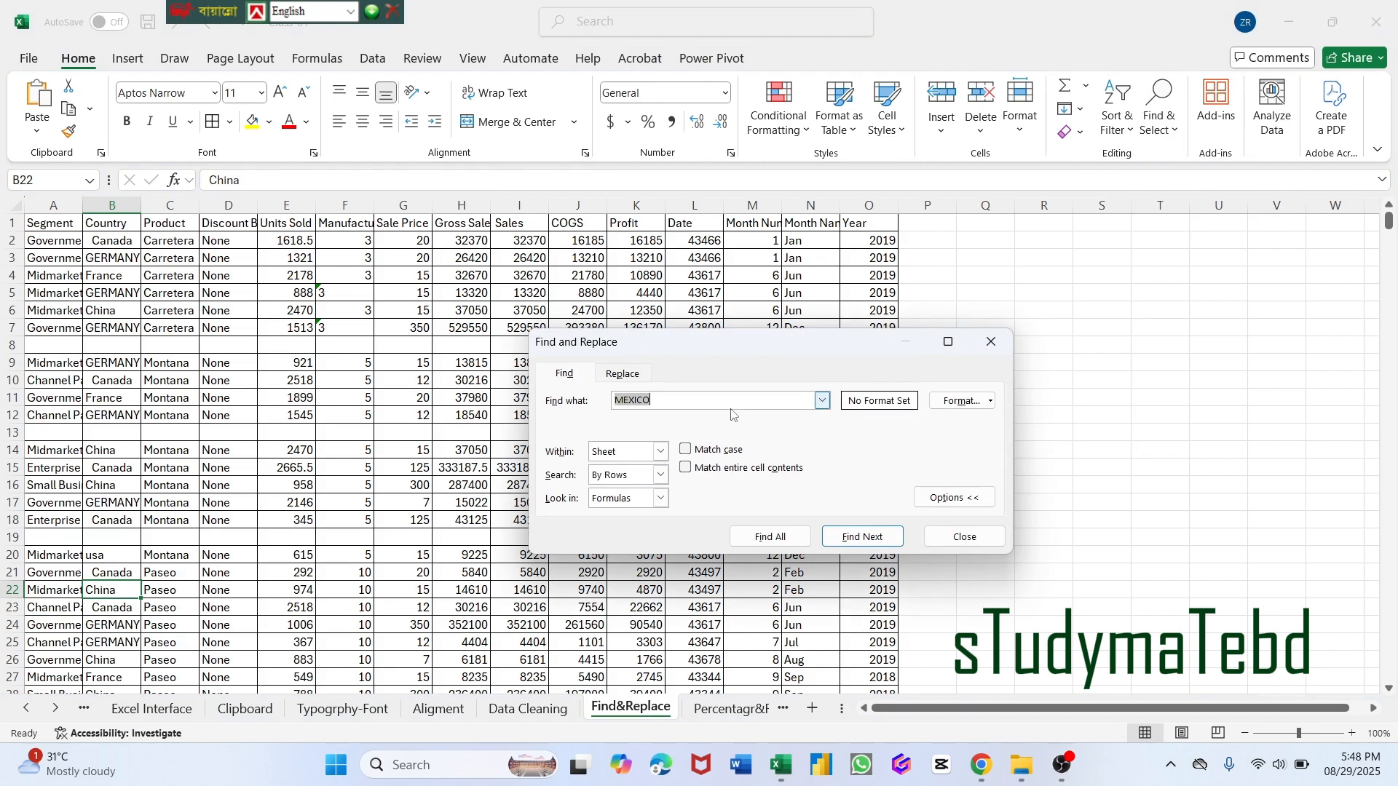
key(BackSpace)
click(954, 498)
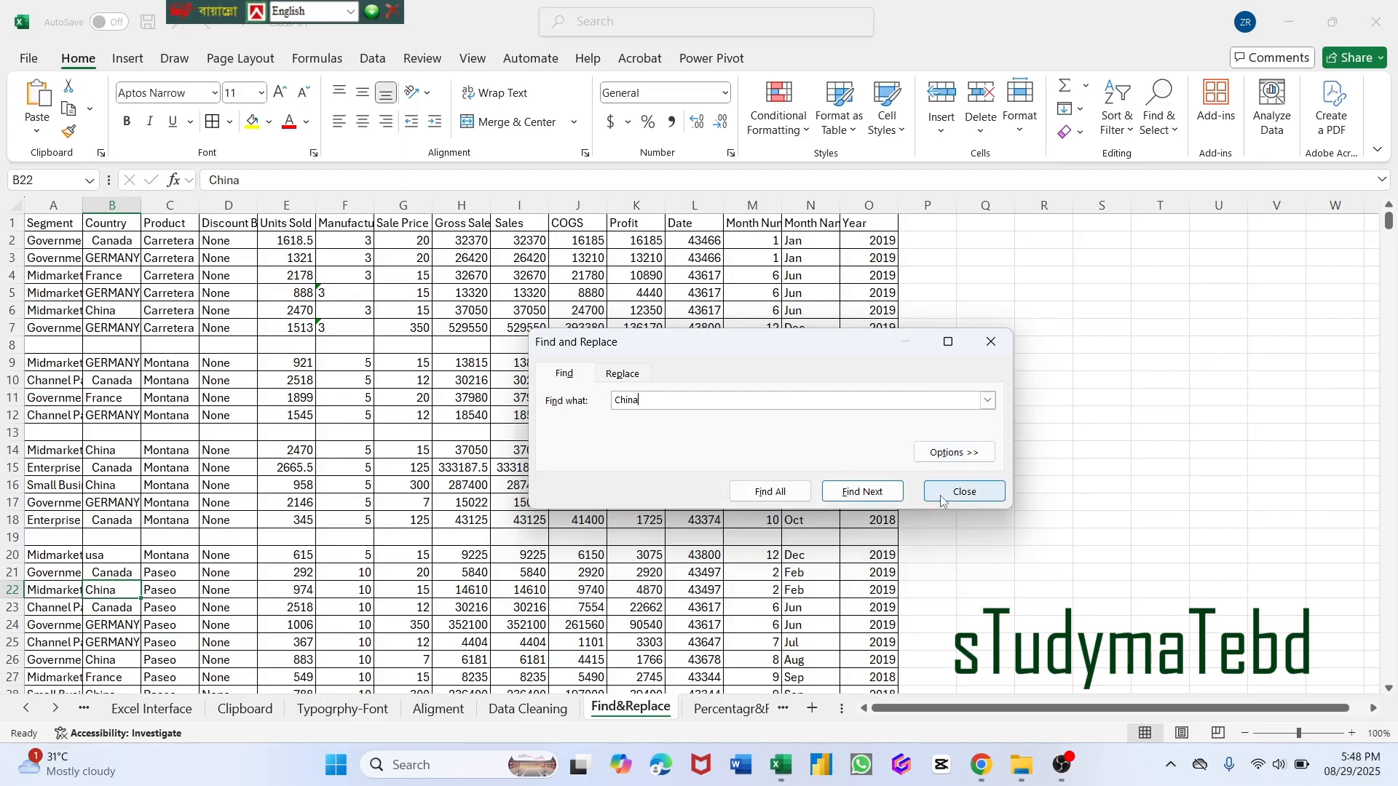
click(953, 452)
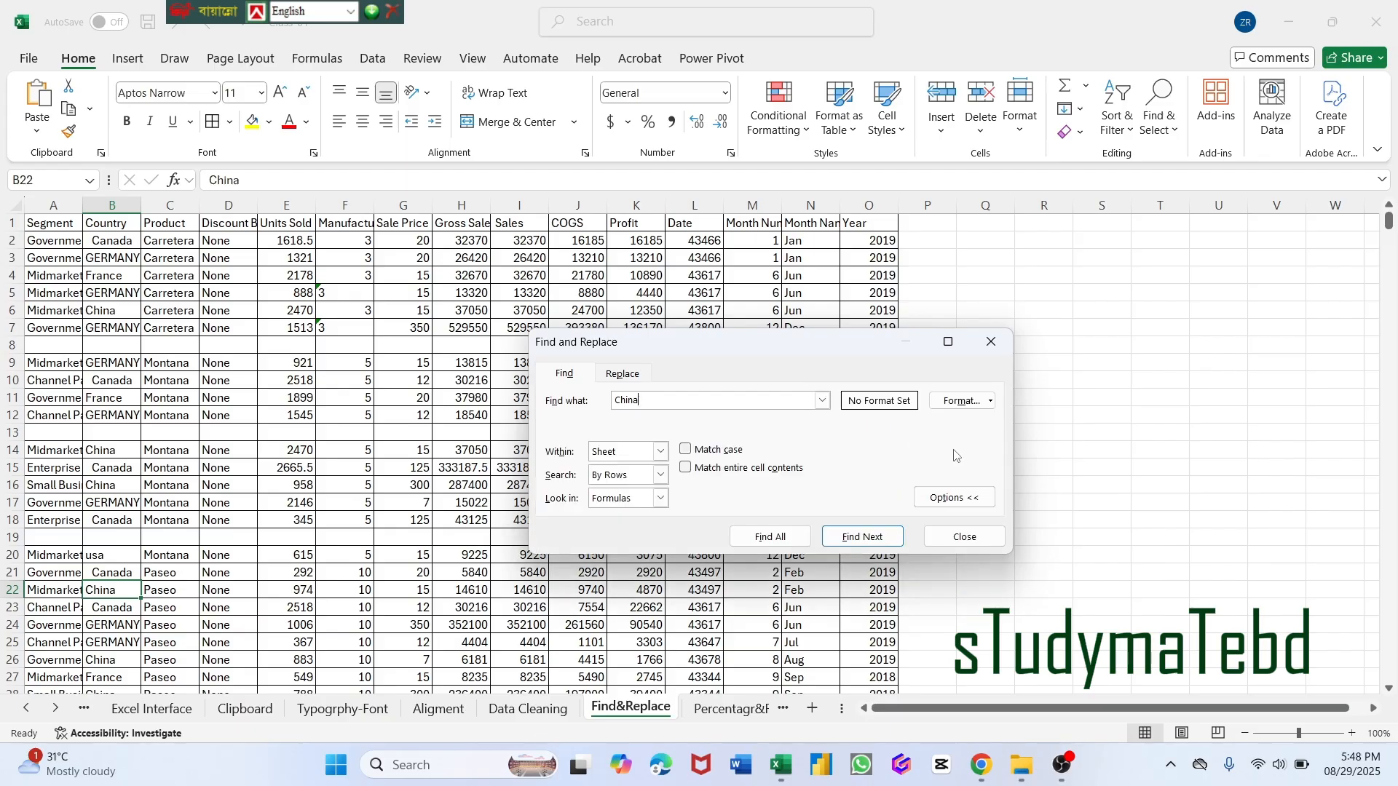
Change the search term to "CHina" and search the sheet for it with Match case turned on.
click(689, 451)
click(628, 399)
text(H)
click(873, 543)
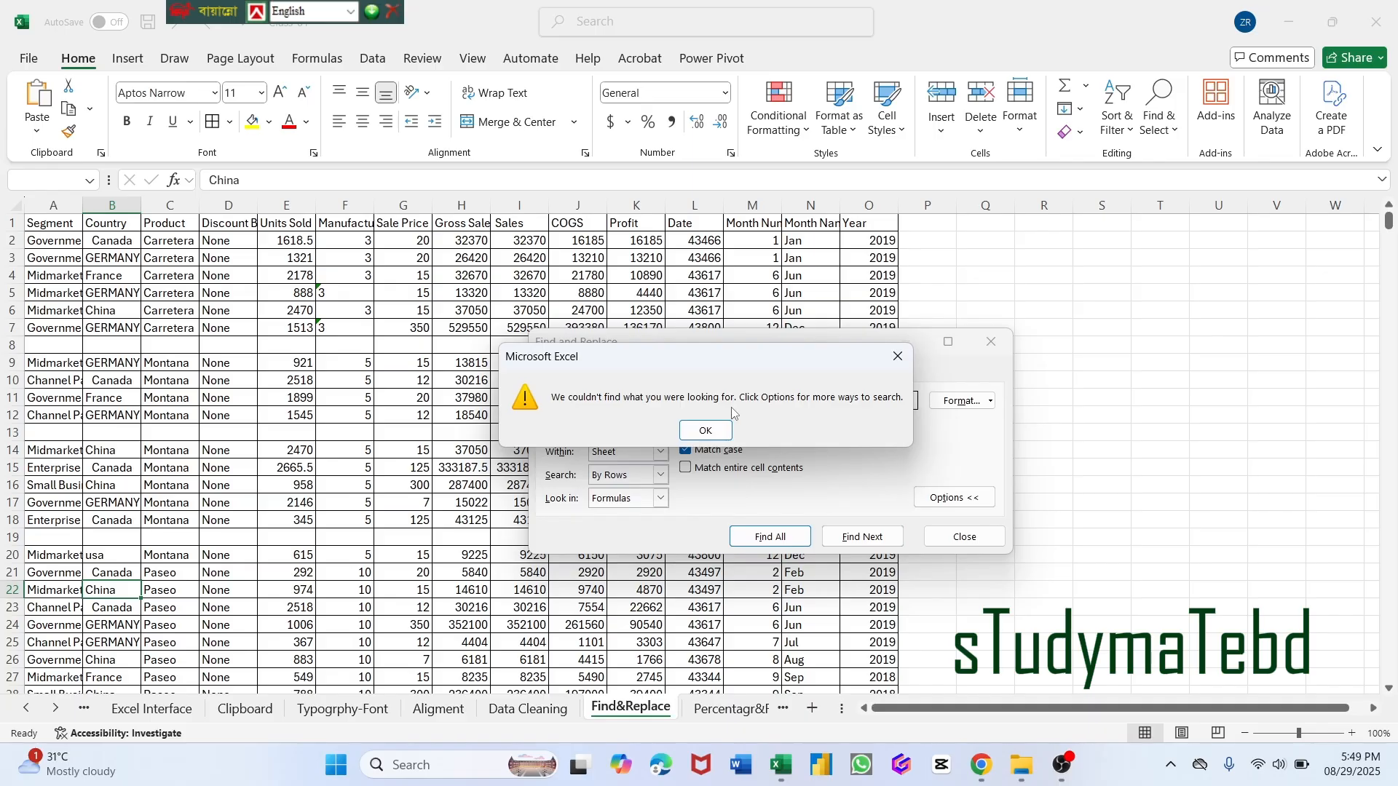
click(706, 430)
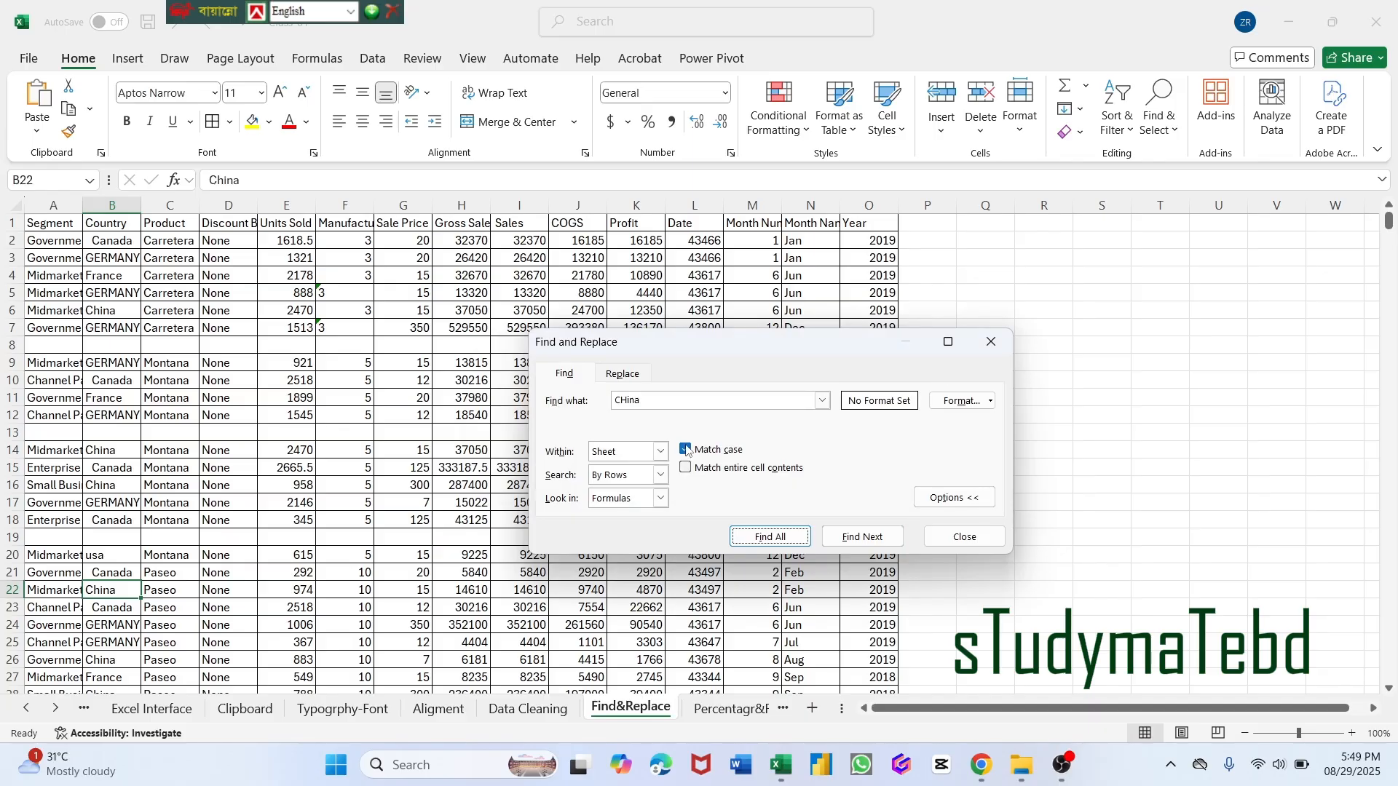
Turn off Match case, list all matches for "CHina" on the sheet and look through the found cells.
click(688, 451)
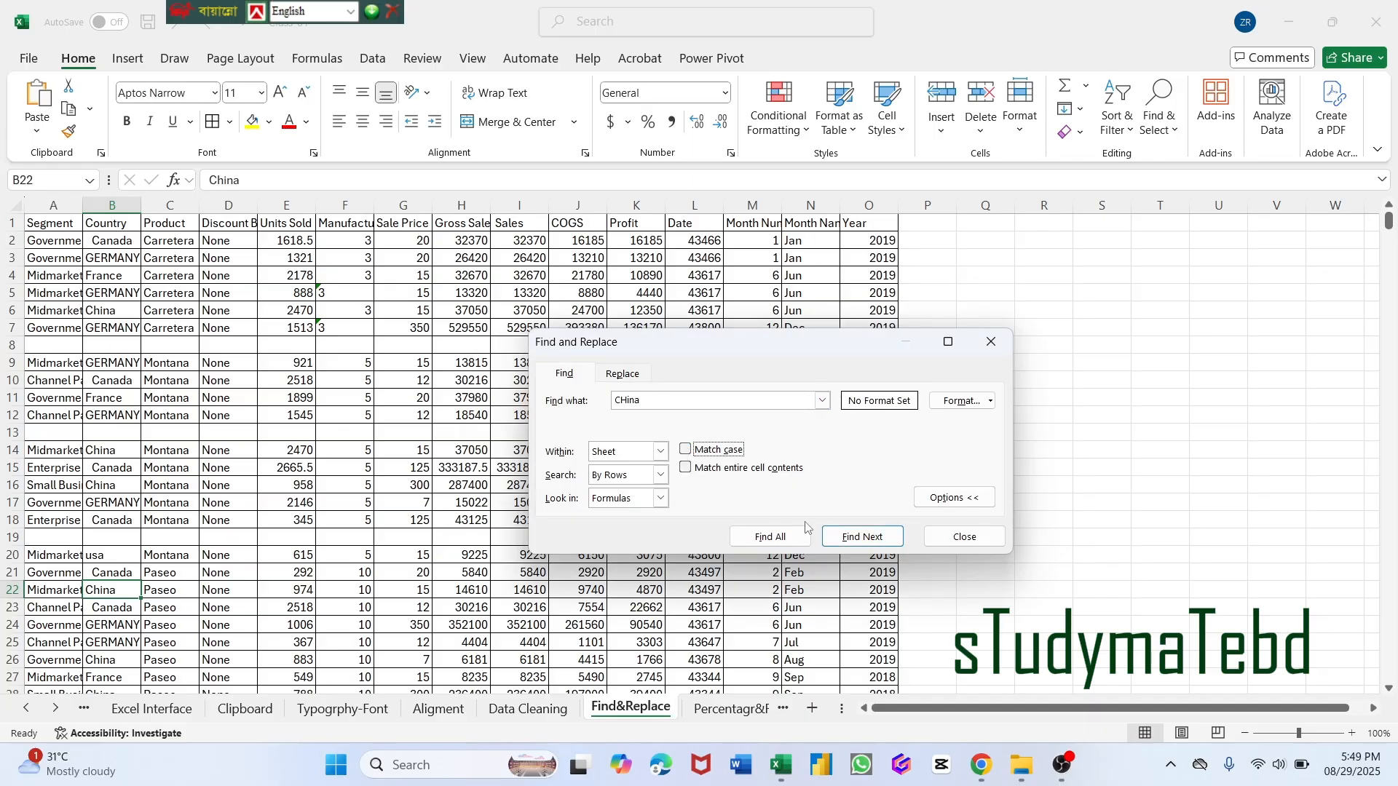
click(775, 539)
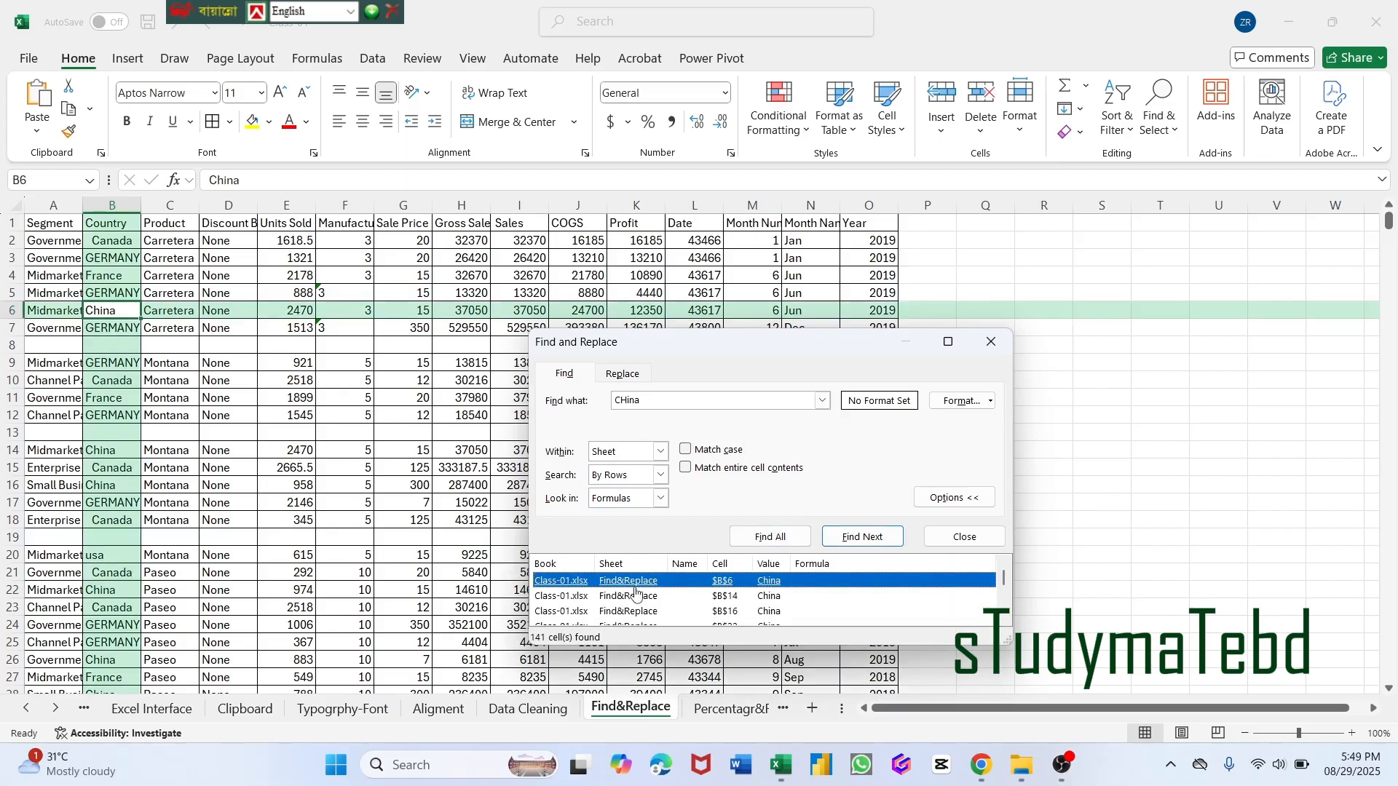
scroll(636, 594, down, 1)
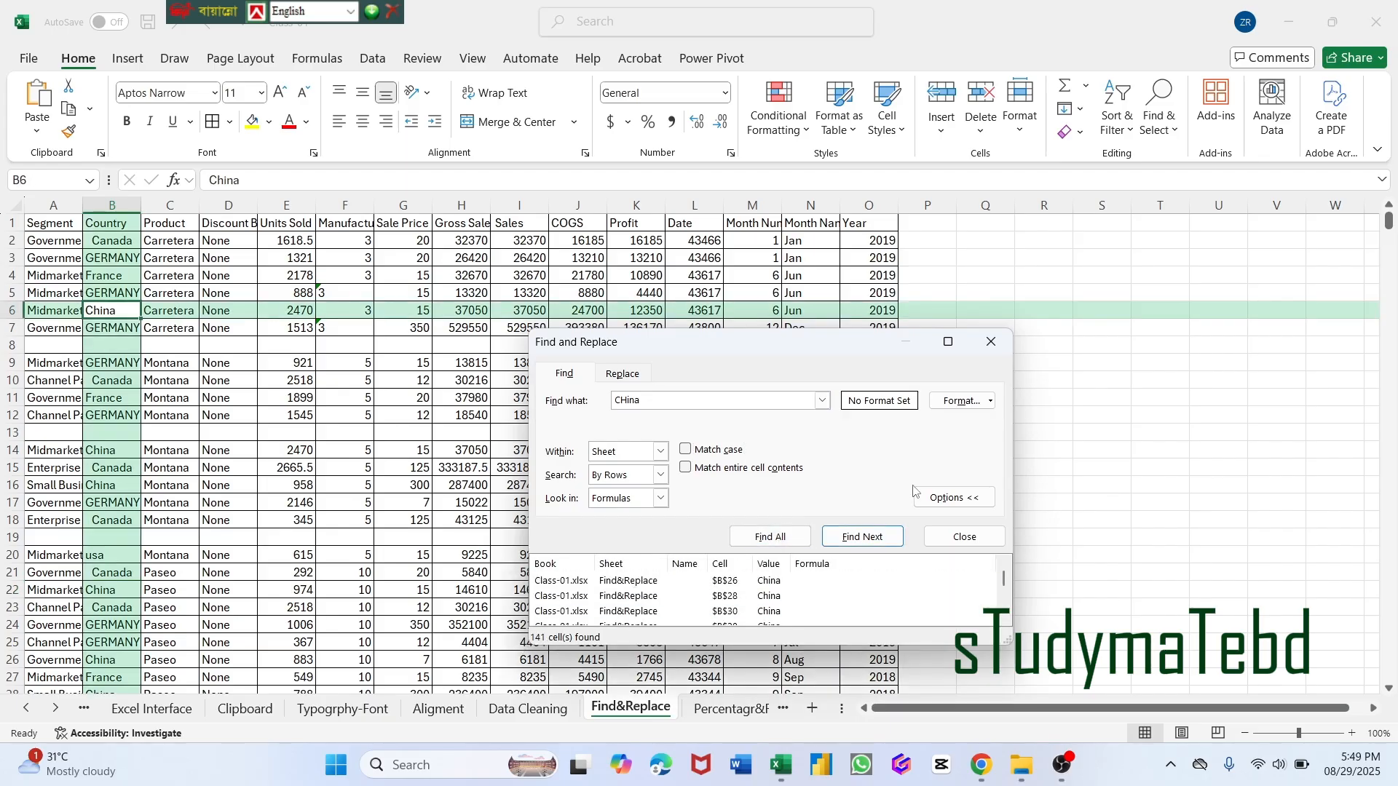